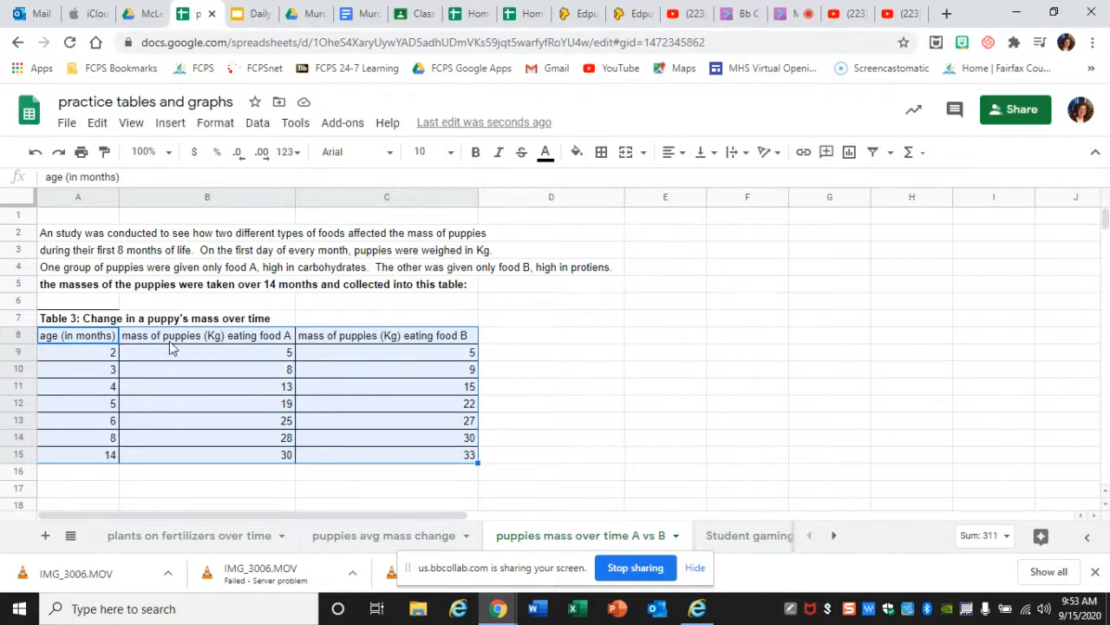
- Insert a chart from the puppy age and mass table, including its headers, range A8:C15
click(541, 321)
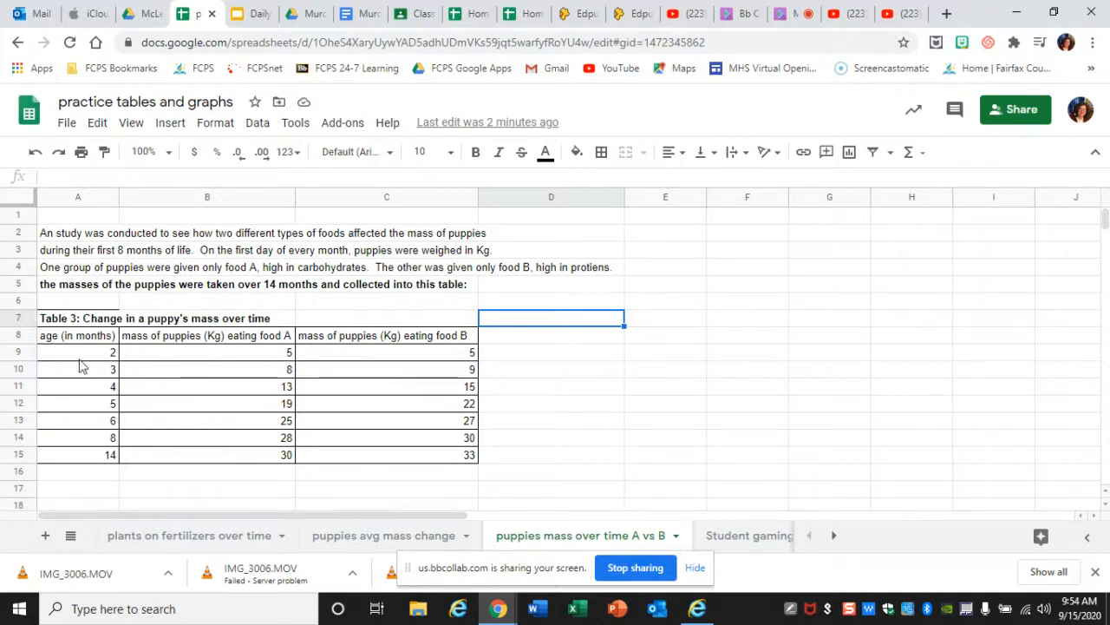
drag(72, 341, 171, 345)
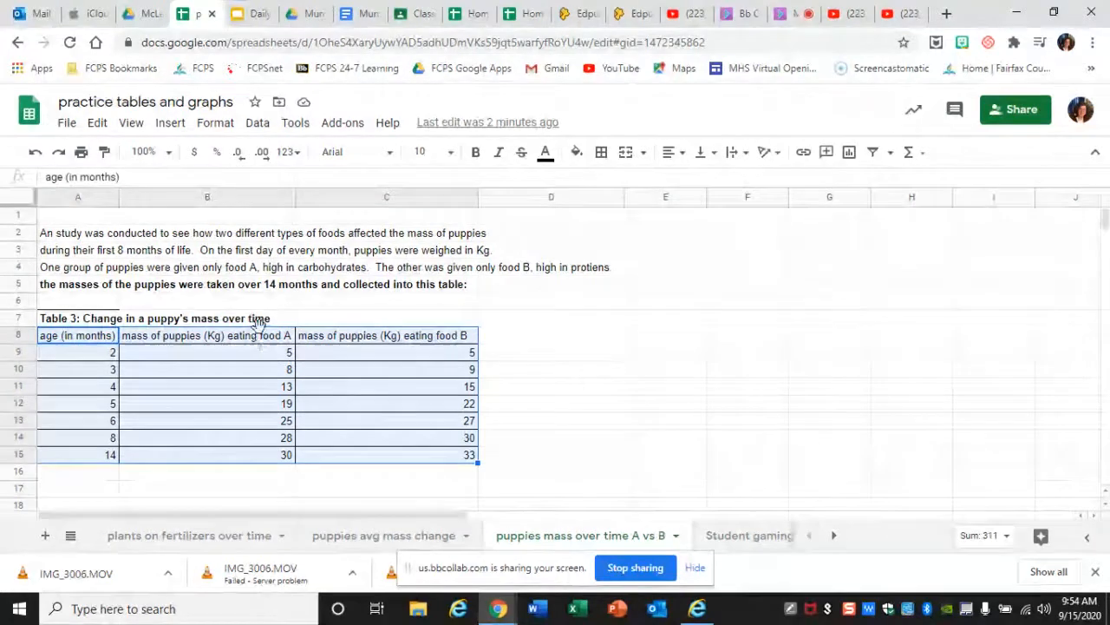
click(171, 129)
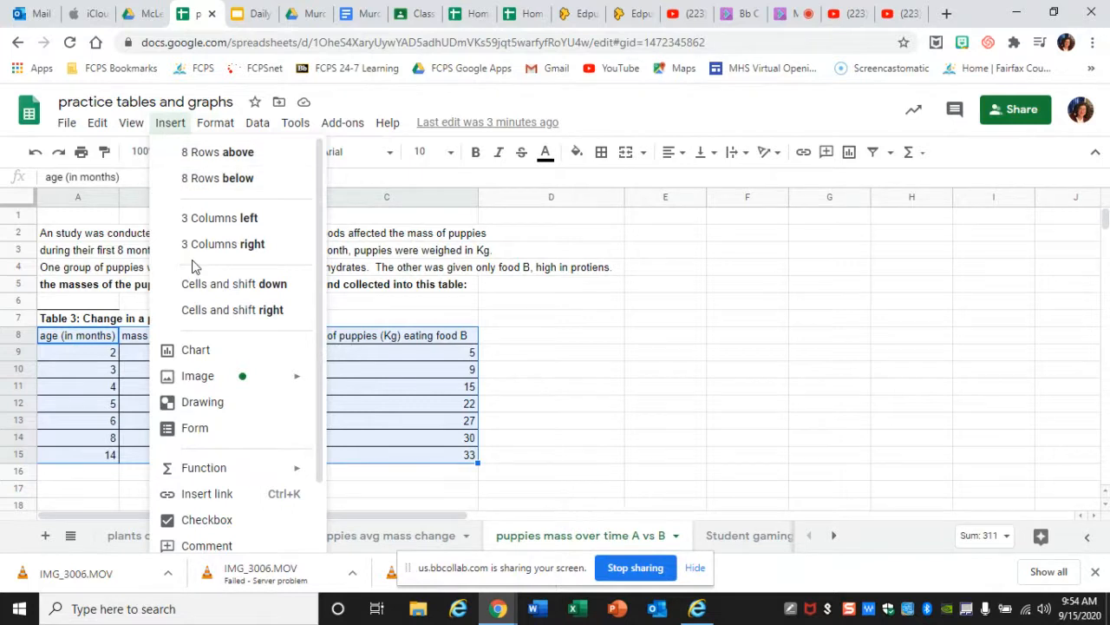
click(196, 351)
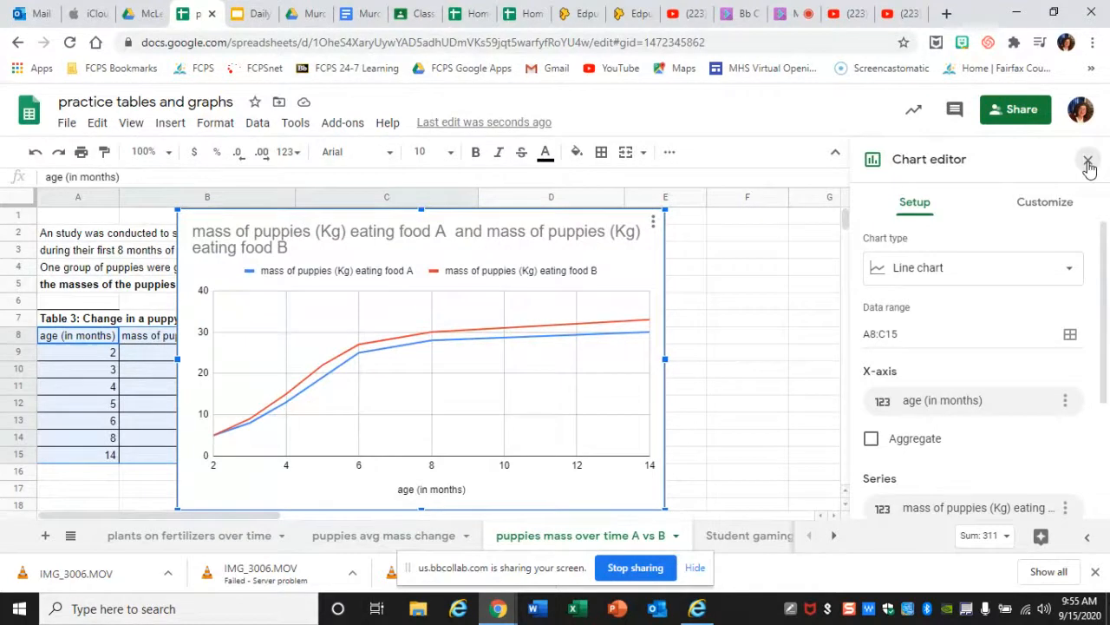
- Close the chart editor and reopen it for the puppy mass chart
click(1088, 162)
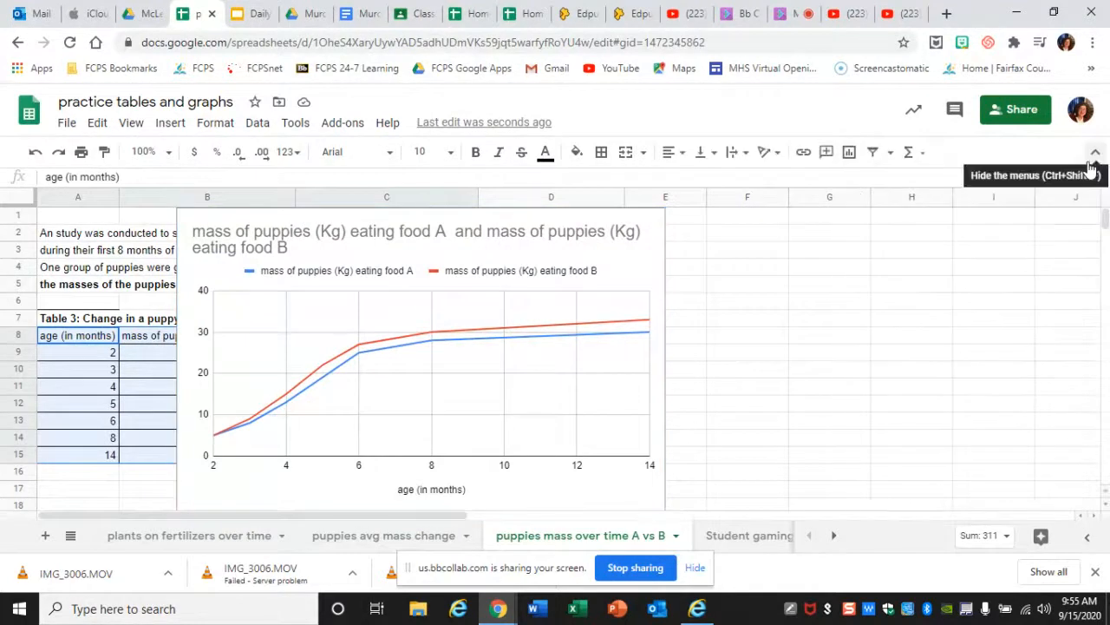
click(644, 251)
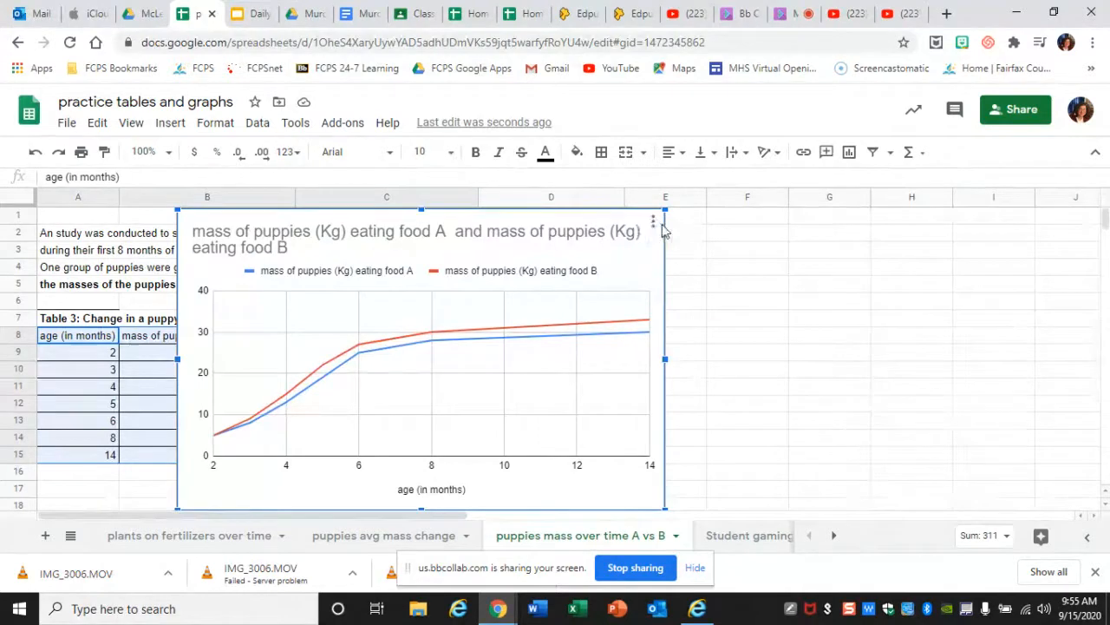
click(654, 227)
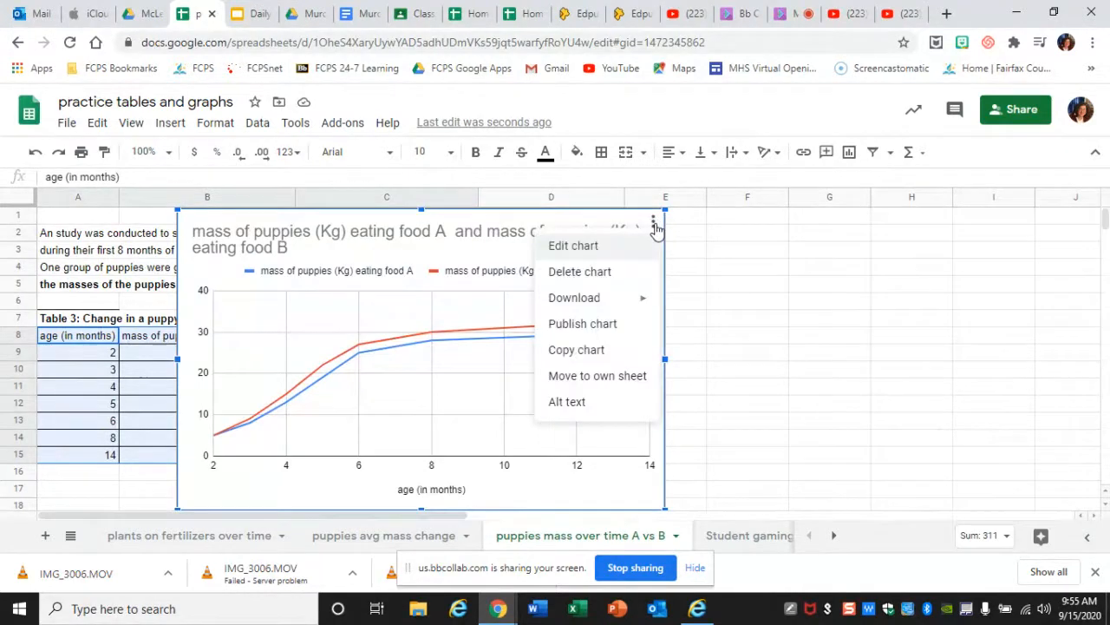
click(618, 249)
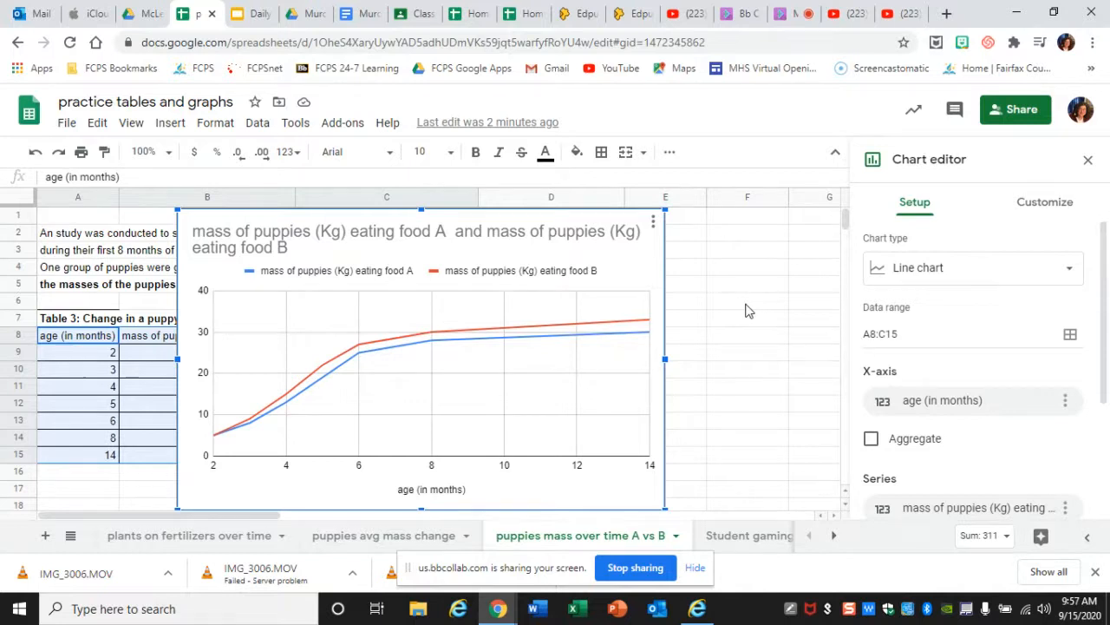
- Try the column, scatter and pie chart types on the puppy mass chart and return it to a line chart
click(459, 321)
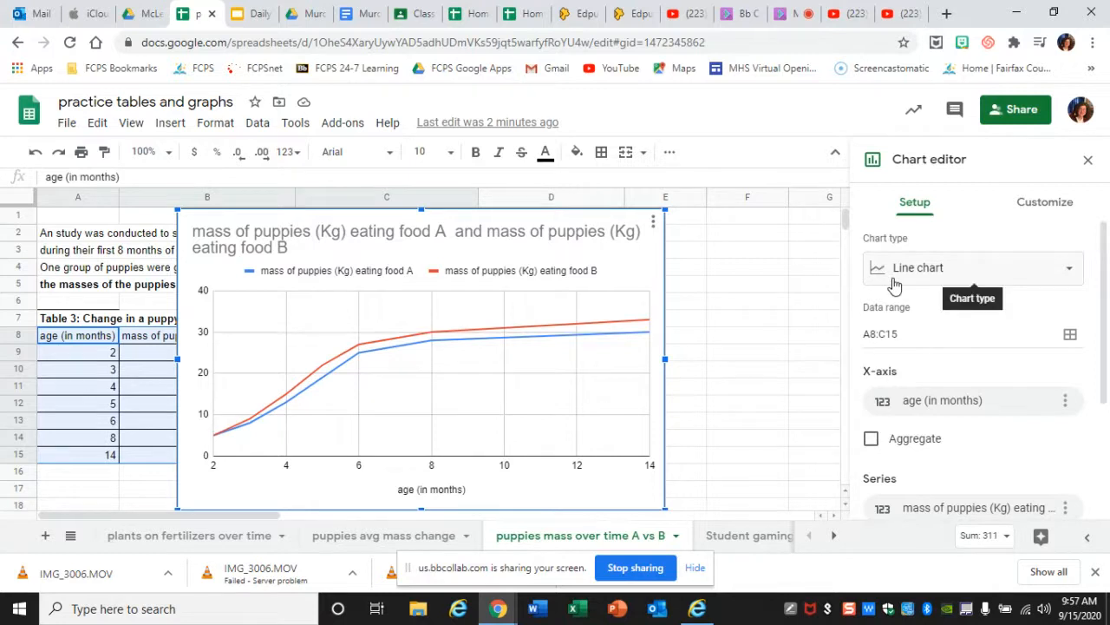
click(1025, 273)
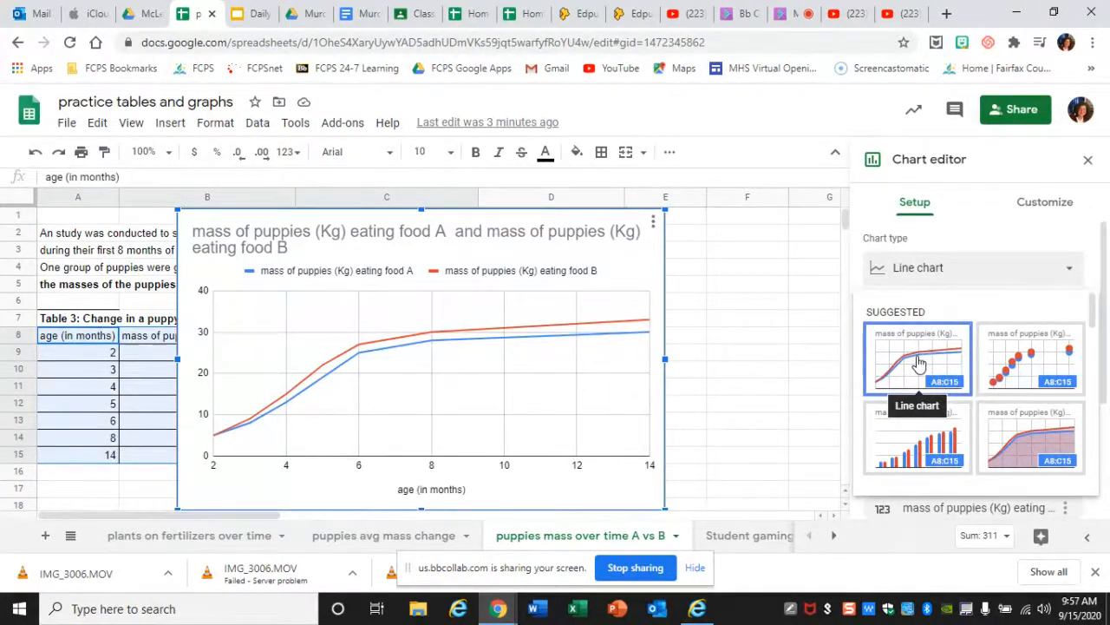
click(914, 446)
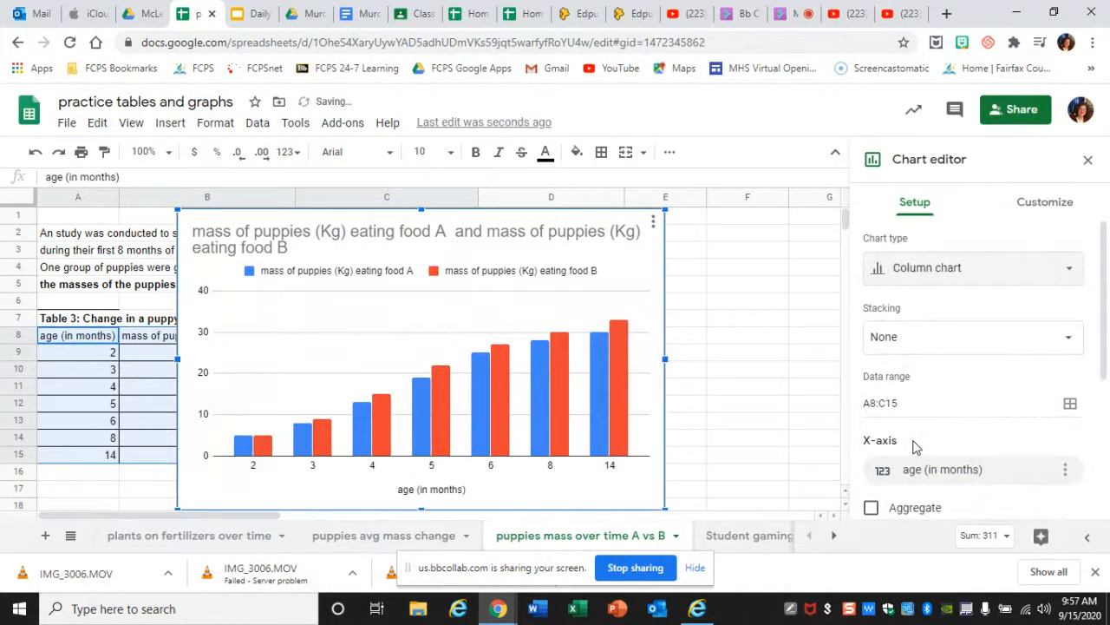
click(1014, 270)
click(1032, 360)
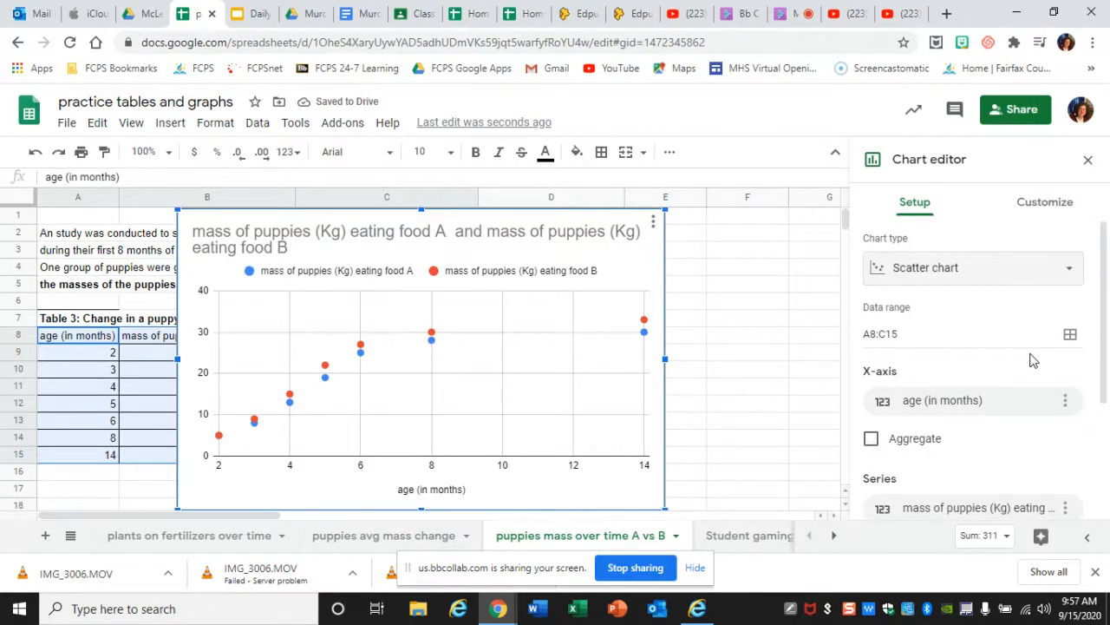
click(1009, 275)
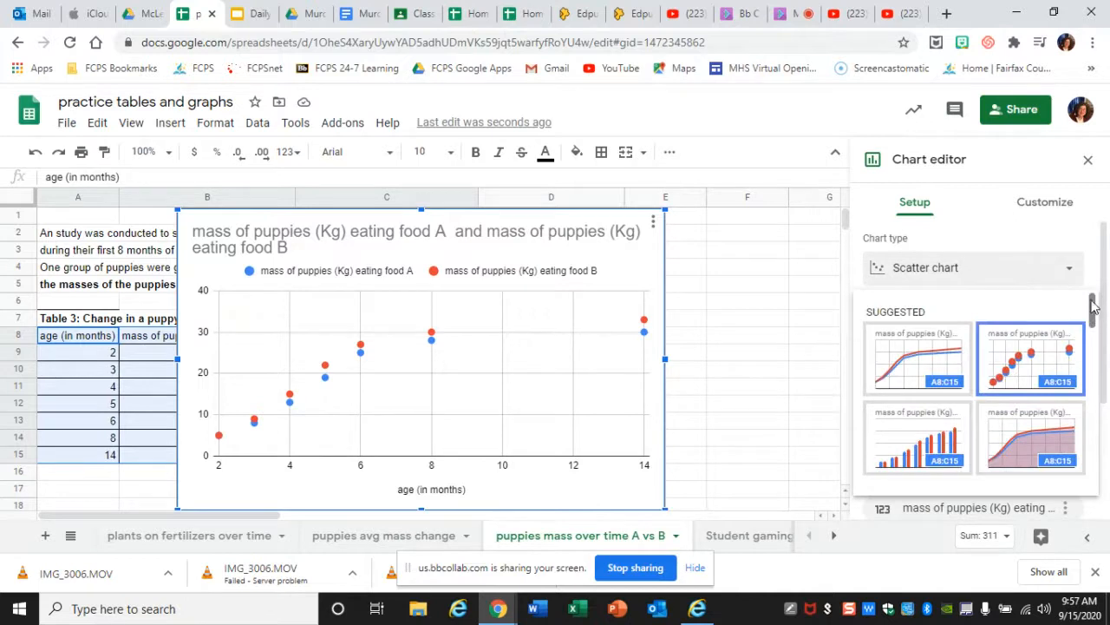
drag(1093, 314, 1083, 414)
click(891, 404)
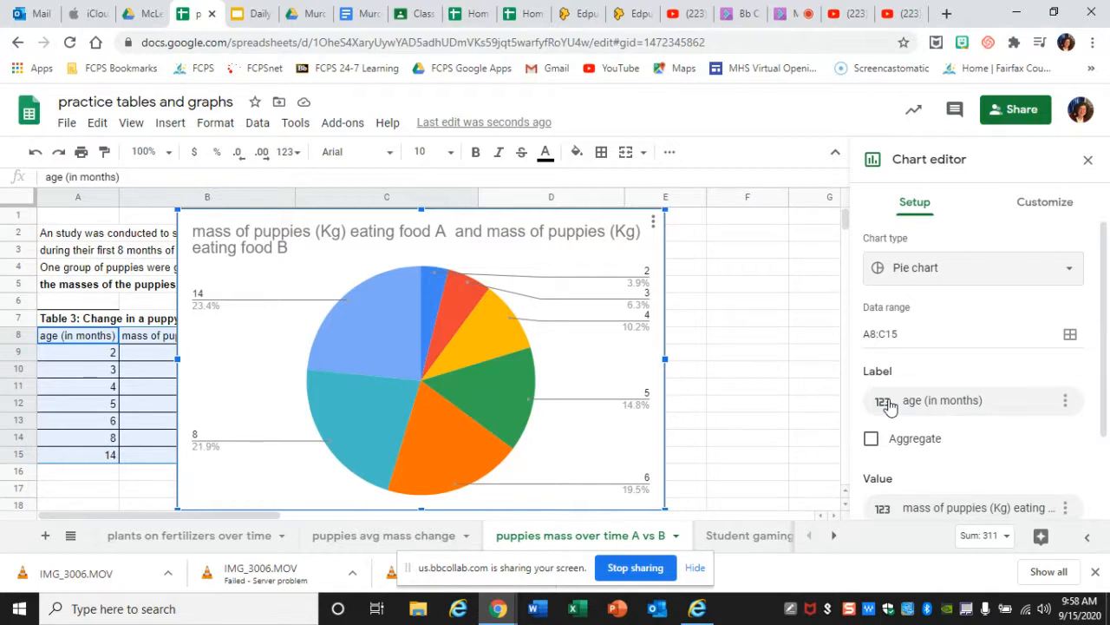
click(991, 273)
click(935, 360)
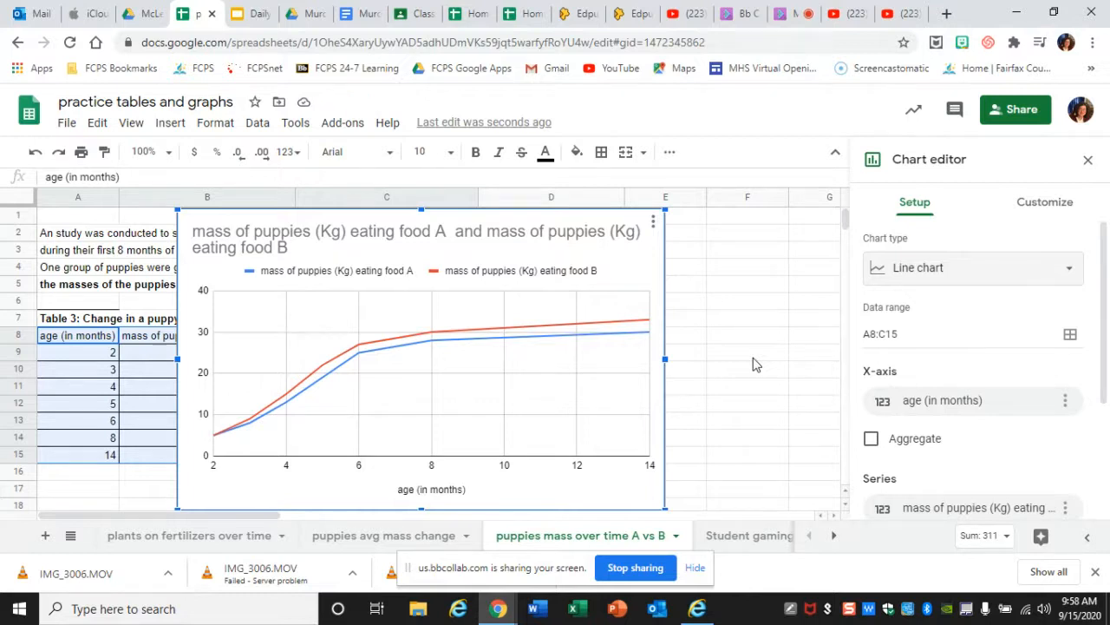
- Clear the existing chart title text in the chart's title settings
click(991, 274)
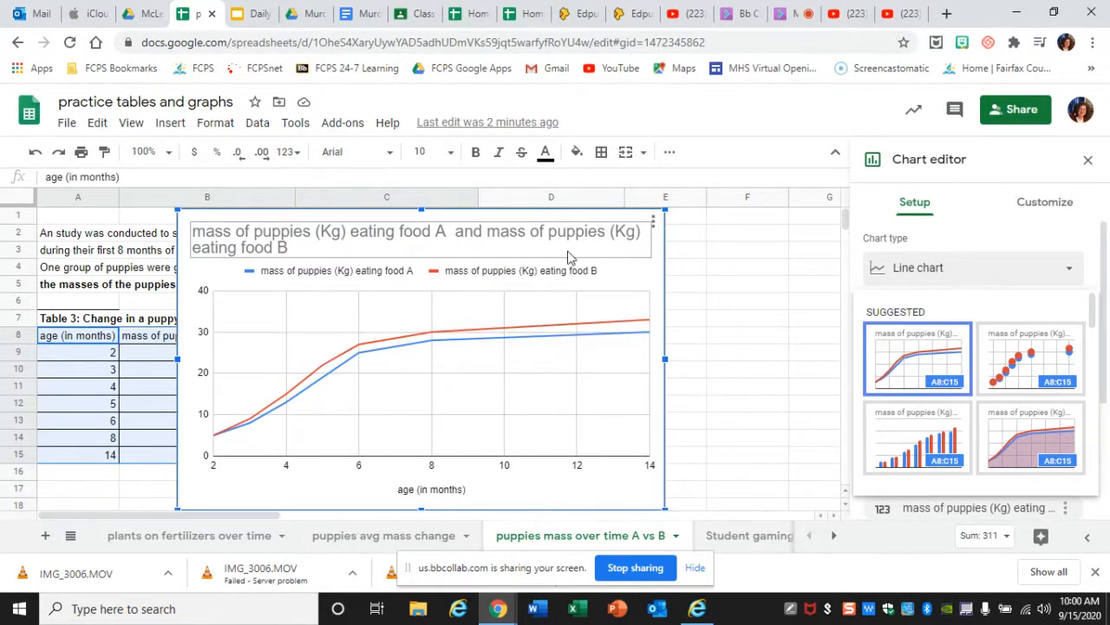
click(1053, 205)
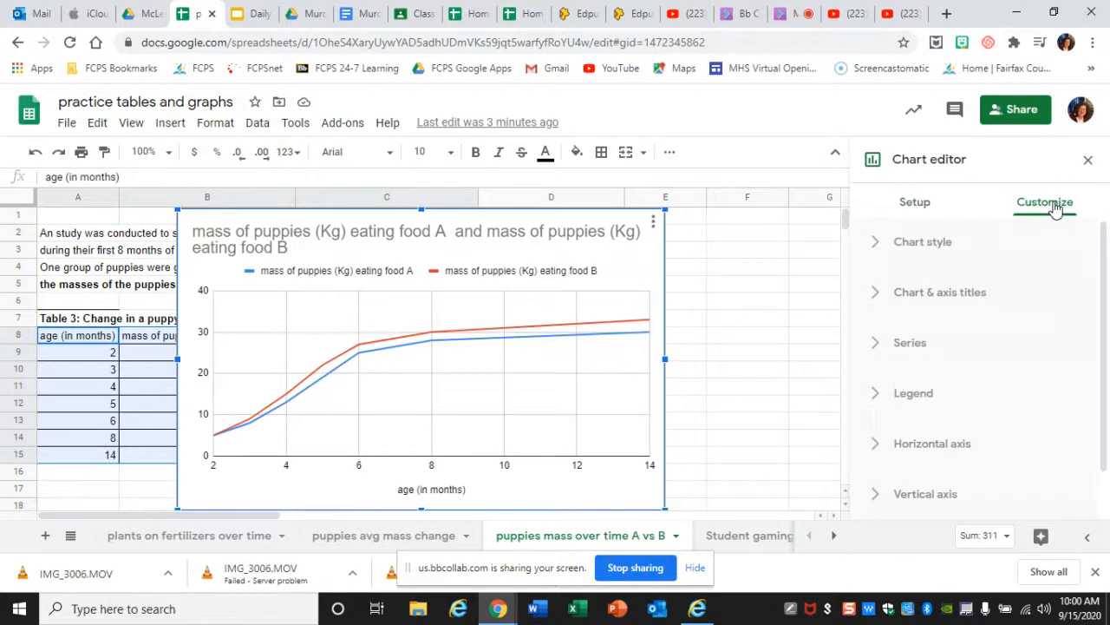
click(962, 298)
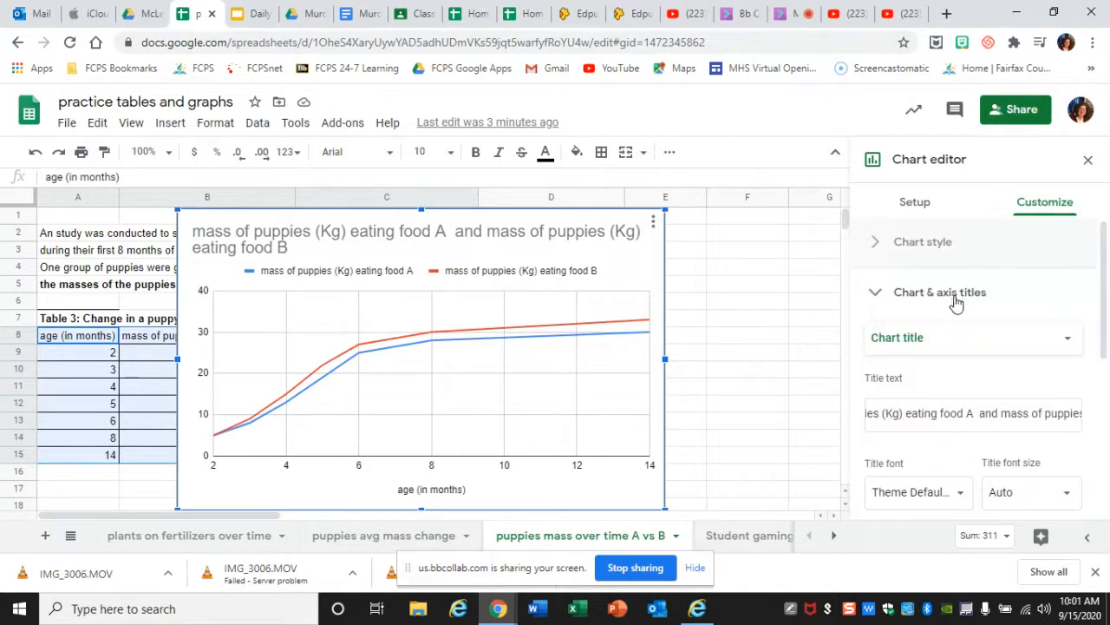
click(1020, 344)
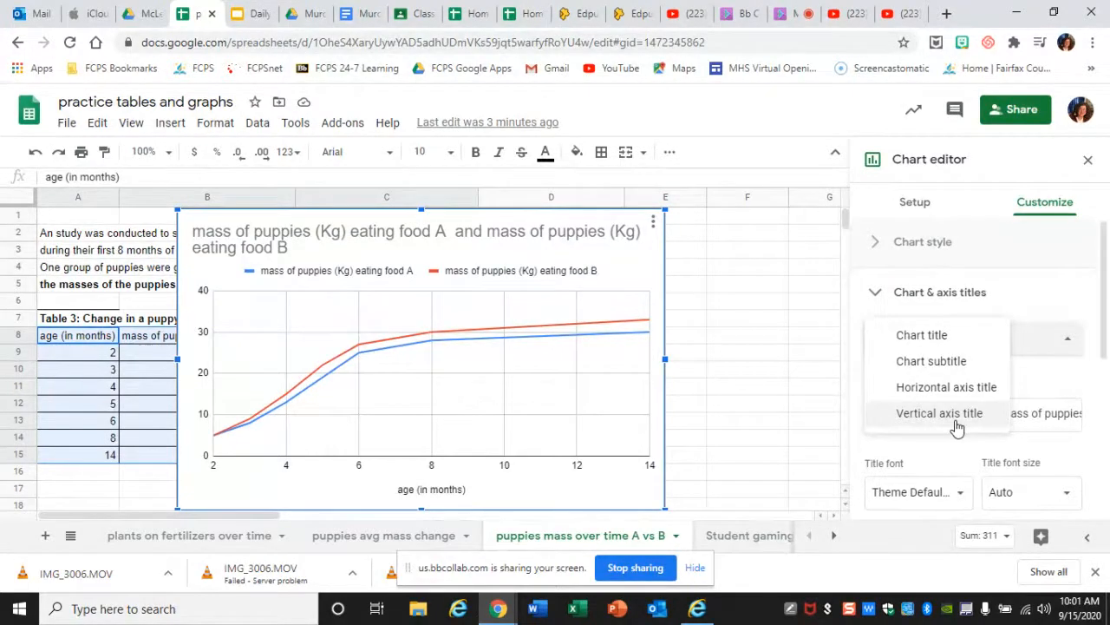
click(958, 340)
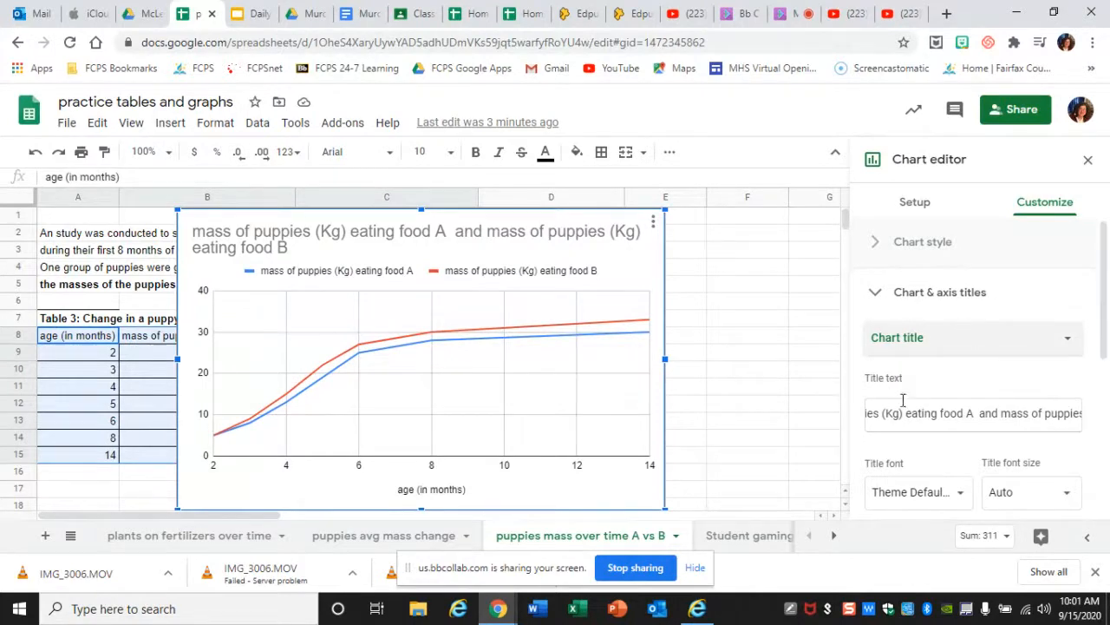
click(1021, 412)
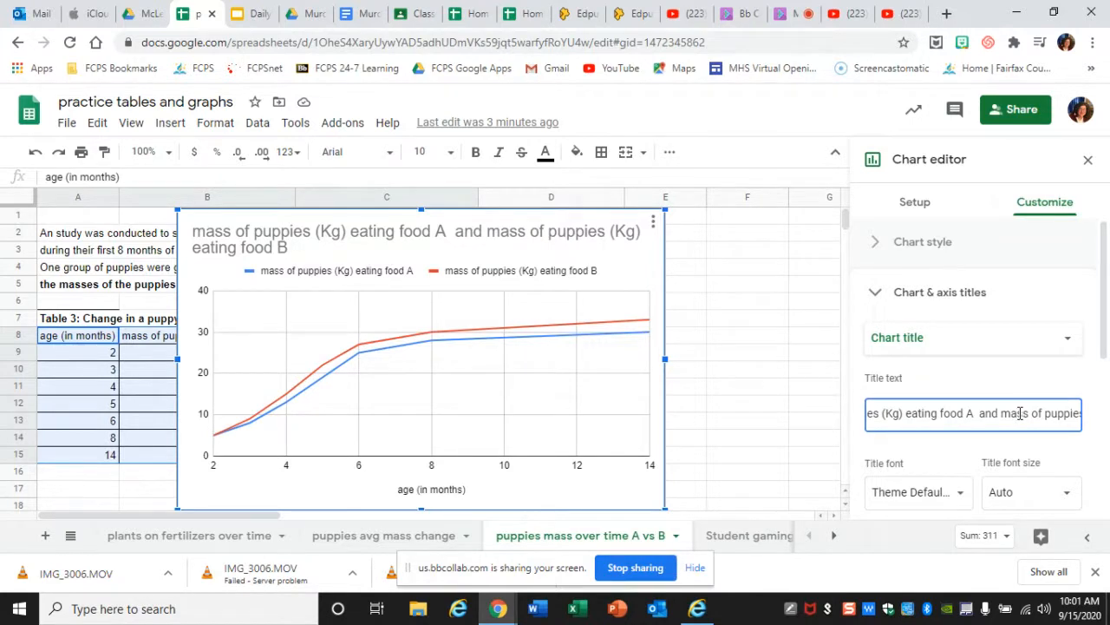
key(BackSpace)
key(BackSpace)
key(BackSpace)
key(BackSpace)
key(BackSpace)
key(BackSpace)
key(BackSpace)
key(BackSpace)
key(BackSpace)
key(BackSpace)
key(BackSpace)
key(BackSpace)
key(BackSpace)
key(BackSpace)
key(BackSpace)
key(BackSpace)
key(BackSpace)
key(BackSpace)
key(BackSpace)
key(BackSpace)
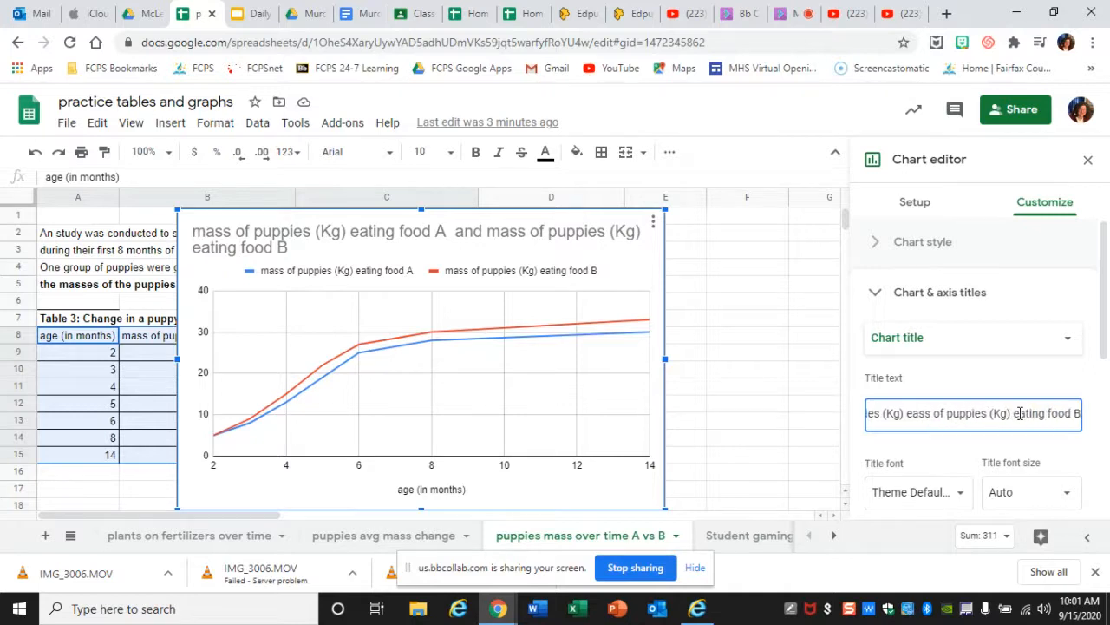
key(BackSpace)
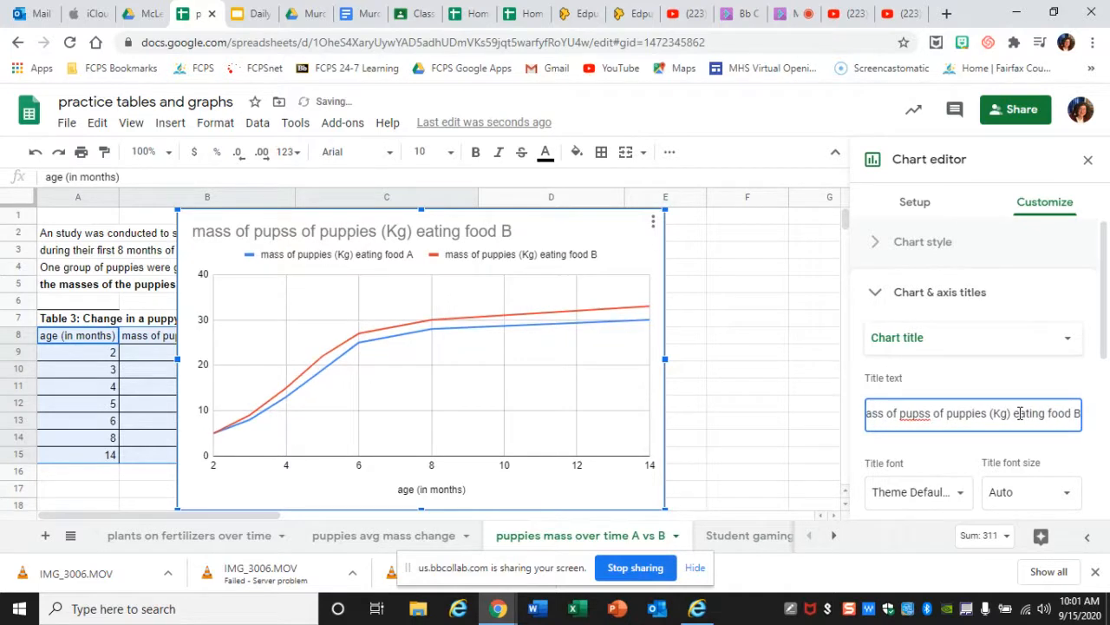
click(1020, 413)
key(BackSpace)
key(BackSpace)
key(BackSpace)
key(BackSpace)
key(BackSpace)
key(BackSpace)
key(BackSpace)
key(BackSpace)
key(BackSpace)
key(BackSpace)
key(BackSpace)
key(BackSpace)
key(BackSpace)
key(BackSpace)
key(BackSpace)
key(BackSpace)
key(BackSpace)
key(BackSpace)
key(BackSpace)
key(BackSpace)
click(1020, 413)
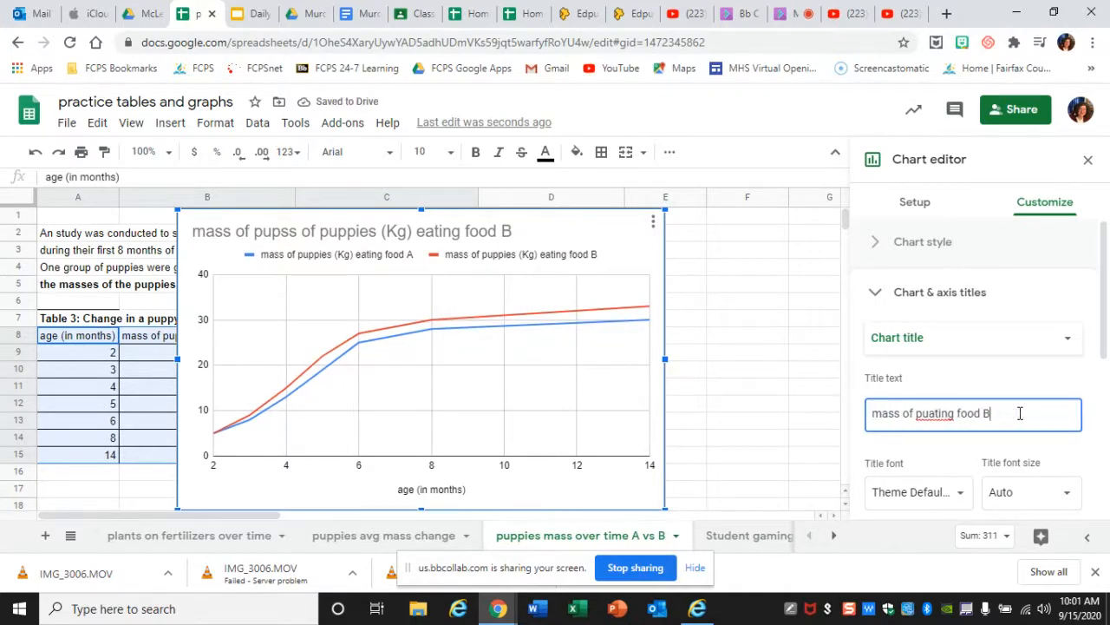
key(BackSpace)
key(BackSpace)
key(BackSpace)
key(BackSpace)
key(BackSpace)
key(BackSpace)
key(BackSpace)
key(BackSpace)
key(BackSpace)
key(BackSpace)
key(BackSpace)
key(BackSpace)
key(BackSpace)
key(BackSpace)
key(BackSpace)
key(BackSpace)
key(BackSpace)
key(BackSpace)
key(BackSpace)
key(BackSpace)
key(BackSpace)
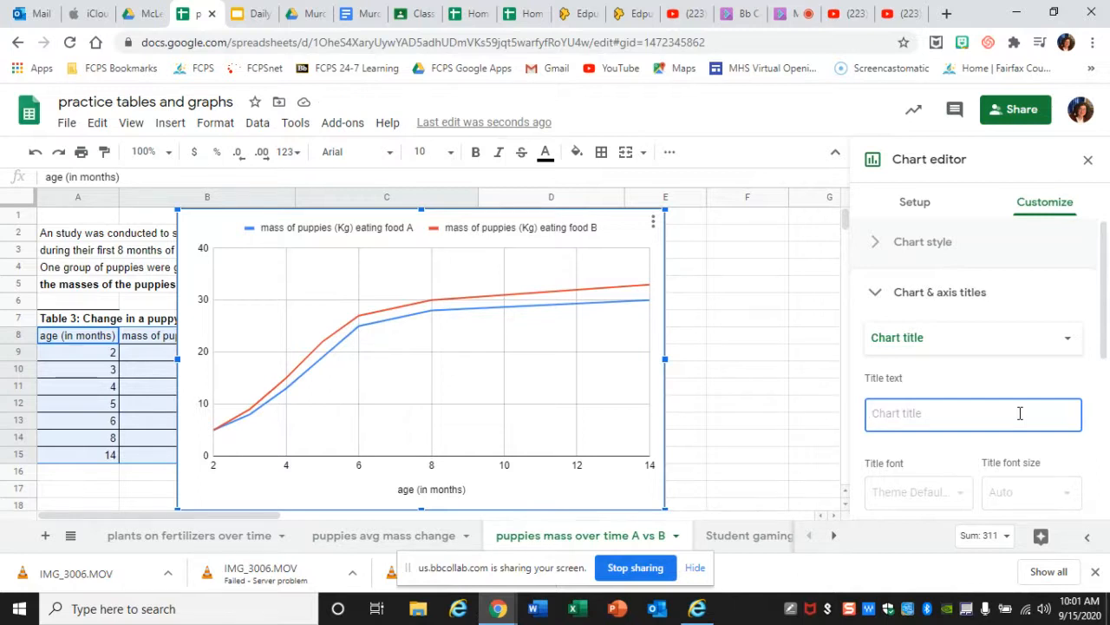
- Set the chart title to "The Effect of Type of food on the mass of puppies over 14 months"
text(The Effec)
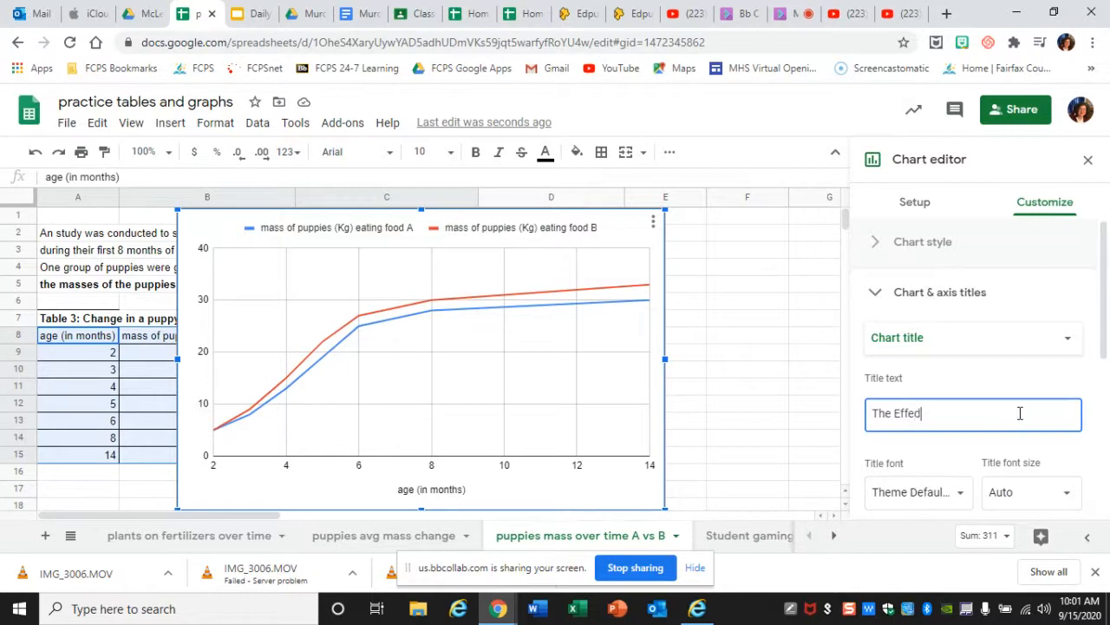
text(t of)
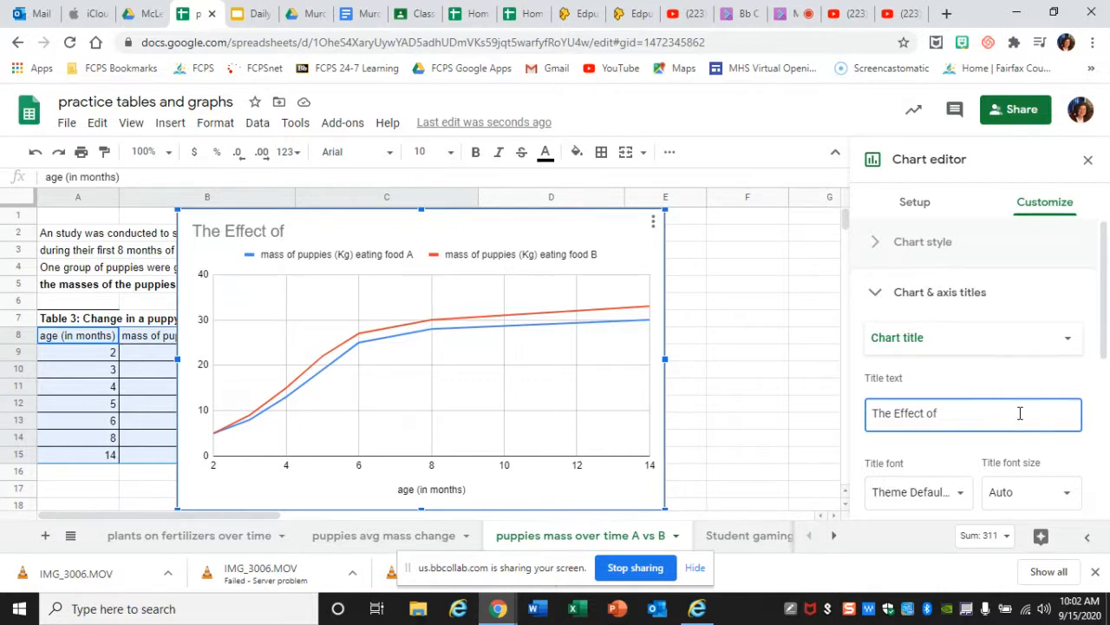
text(Type of)
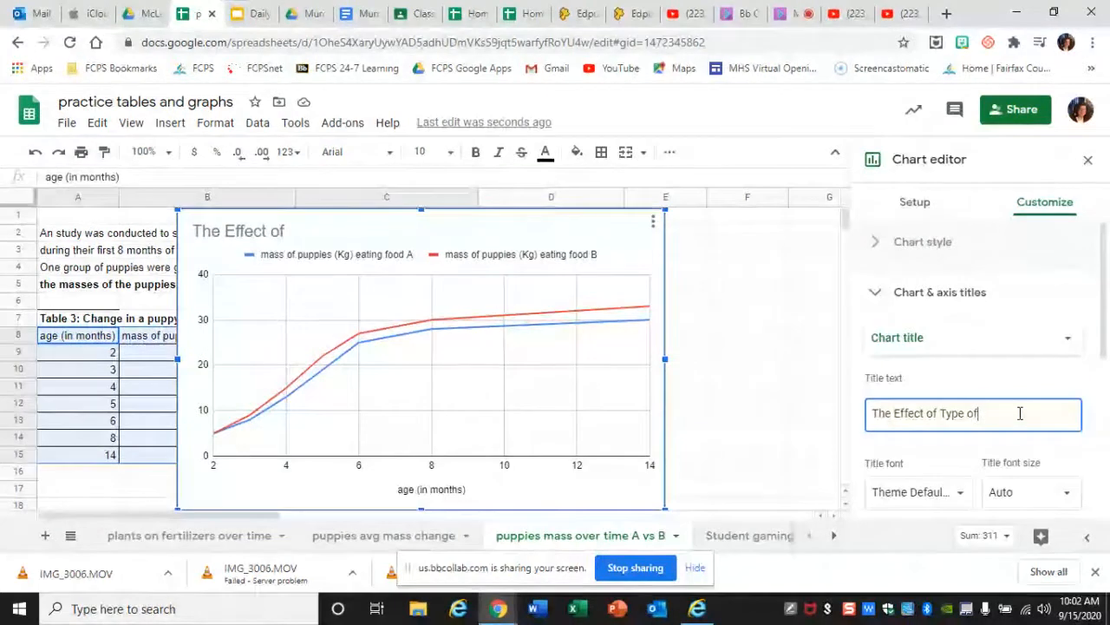
text( food)
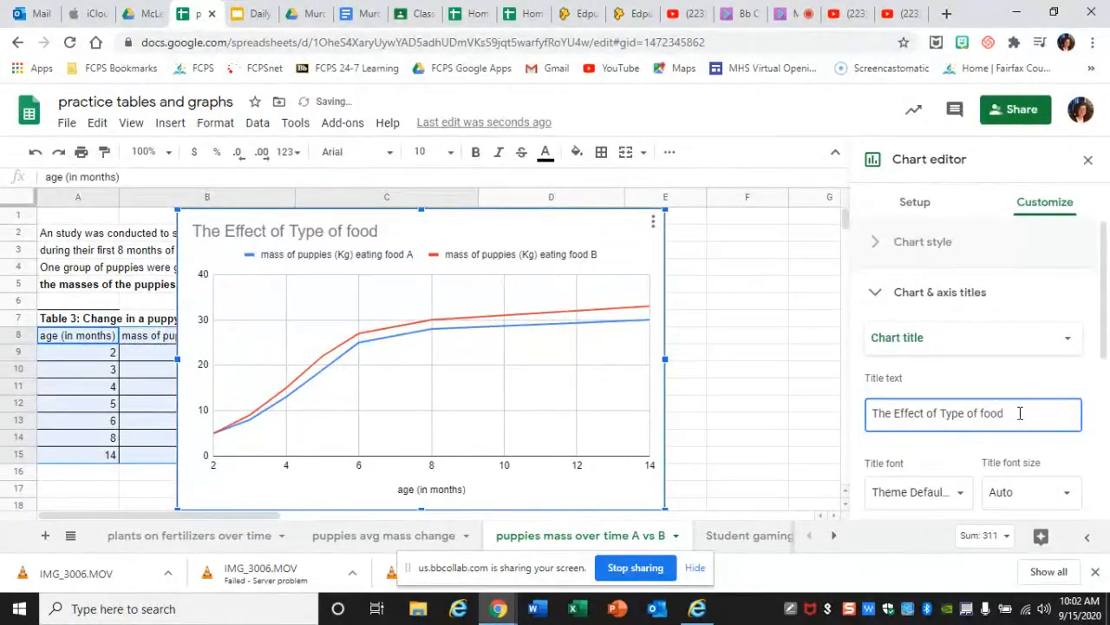
text( on the mass of)
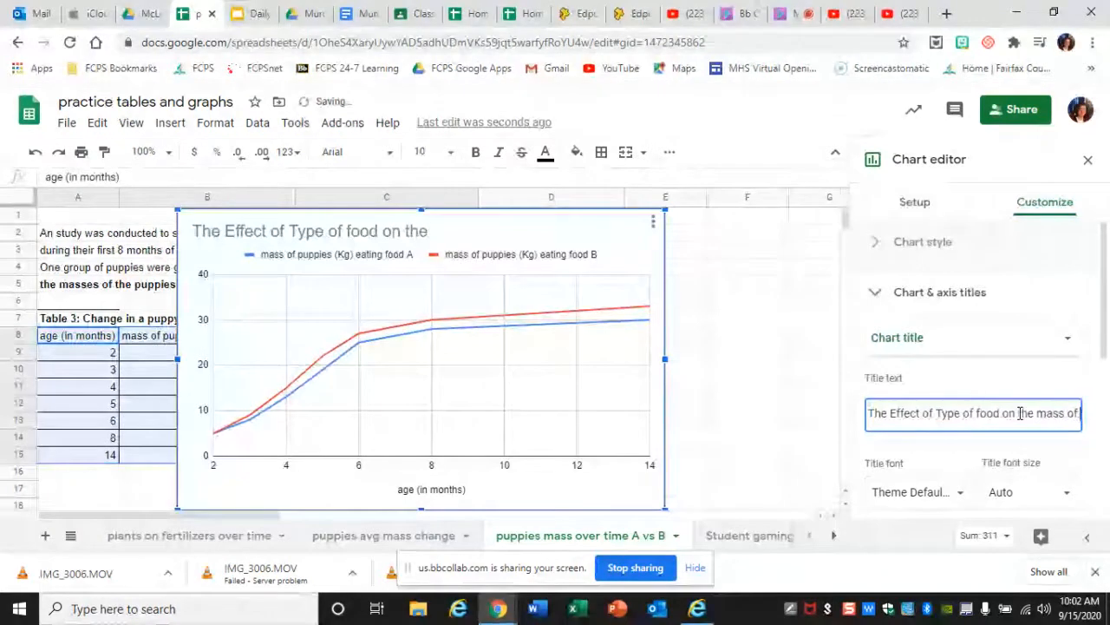
text( puppies)
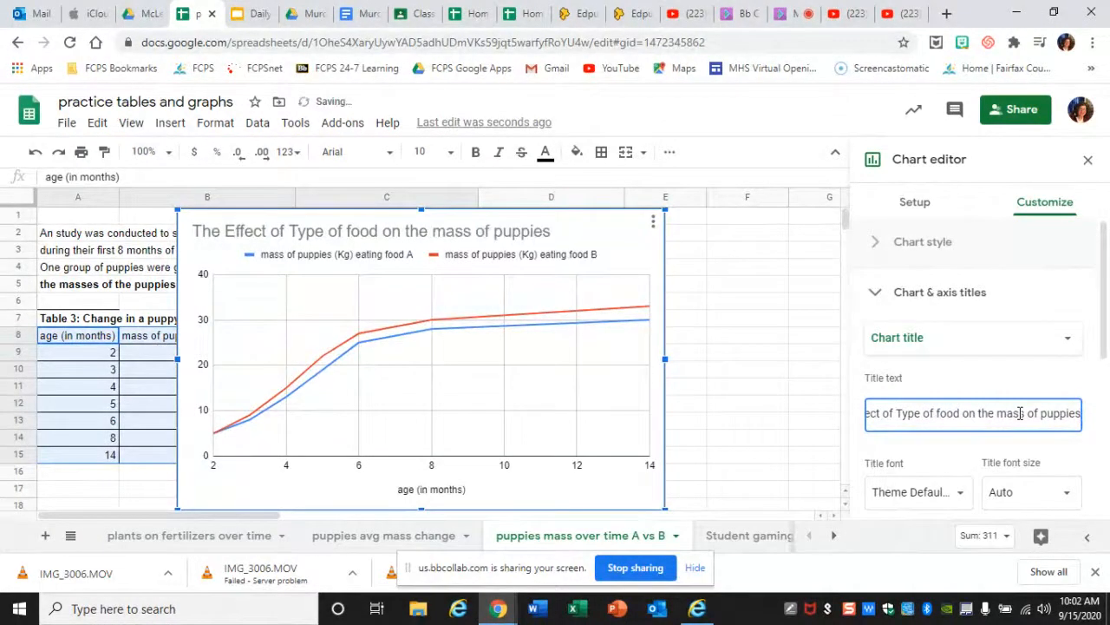
text( over)
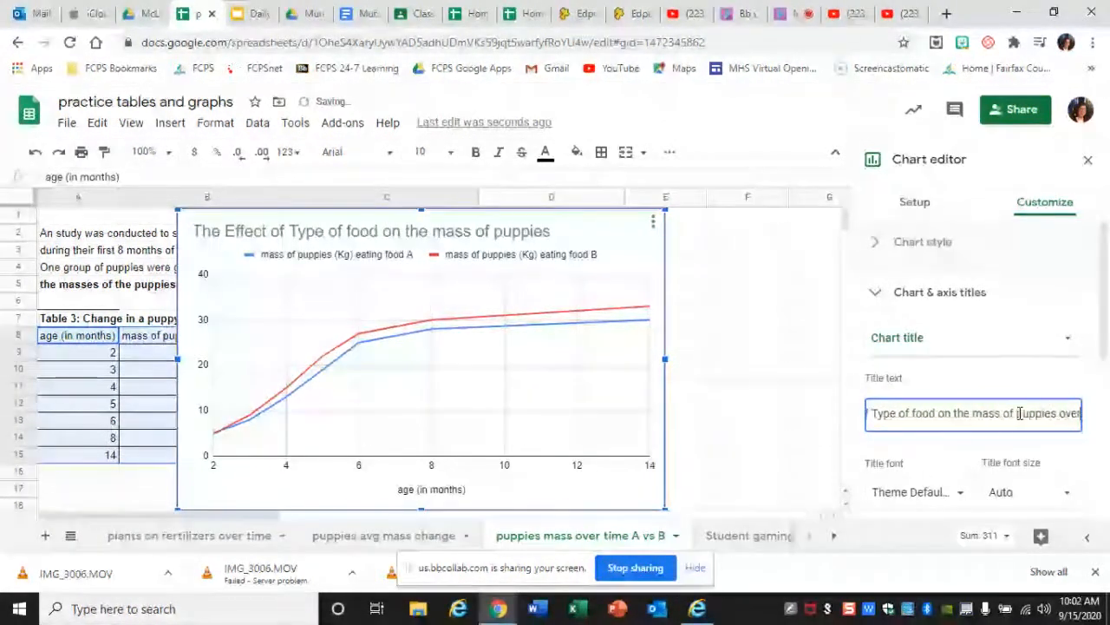
text( 14)
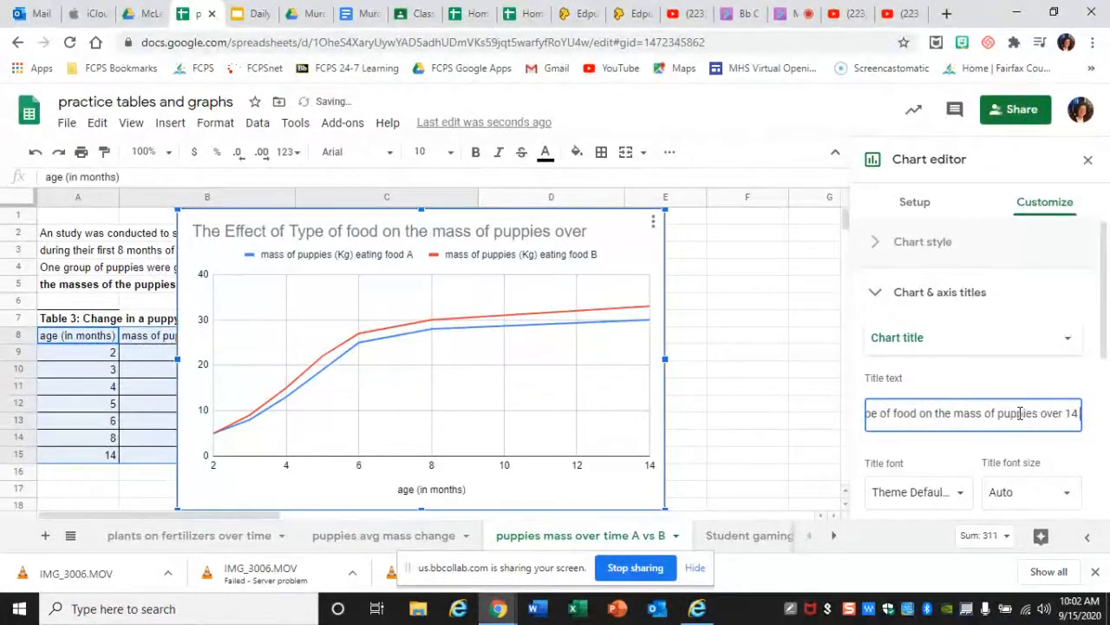
text( months)
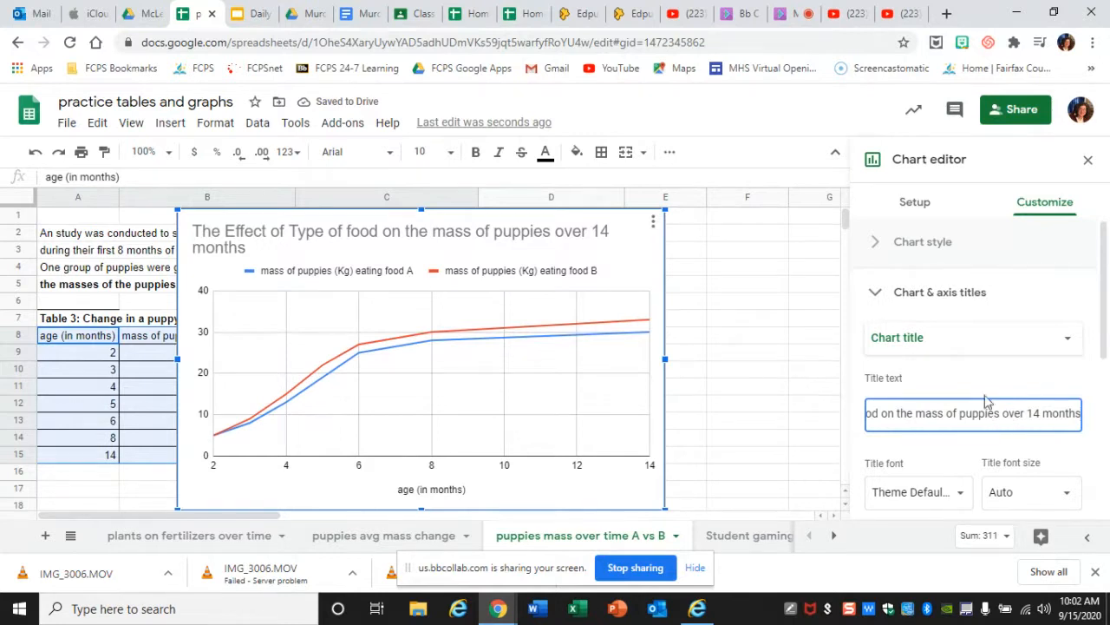
- Set the chart's vertical axis title to "Mass of puppies (Kg)" and leave the chart editor
click(980, 342)
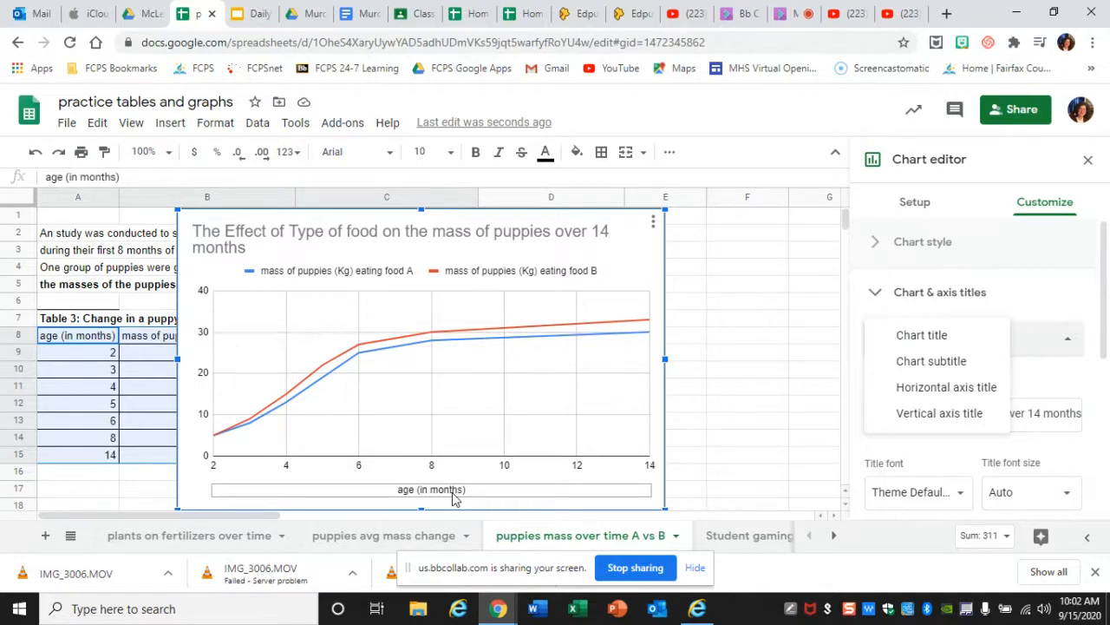
click(948, 416)
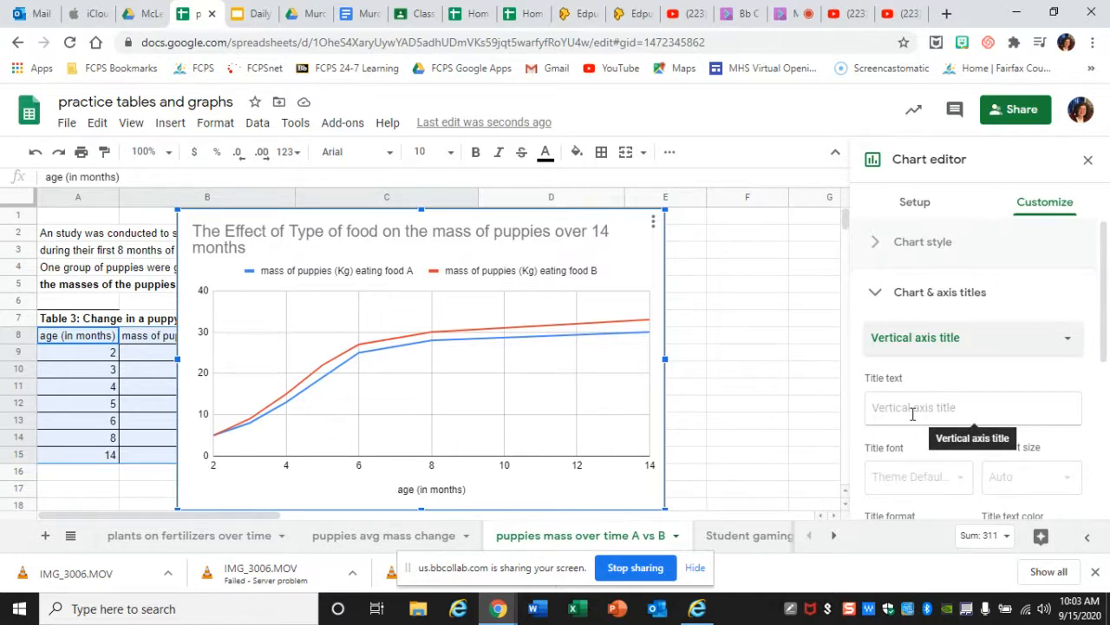
click(912, 414)
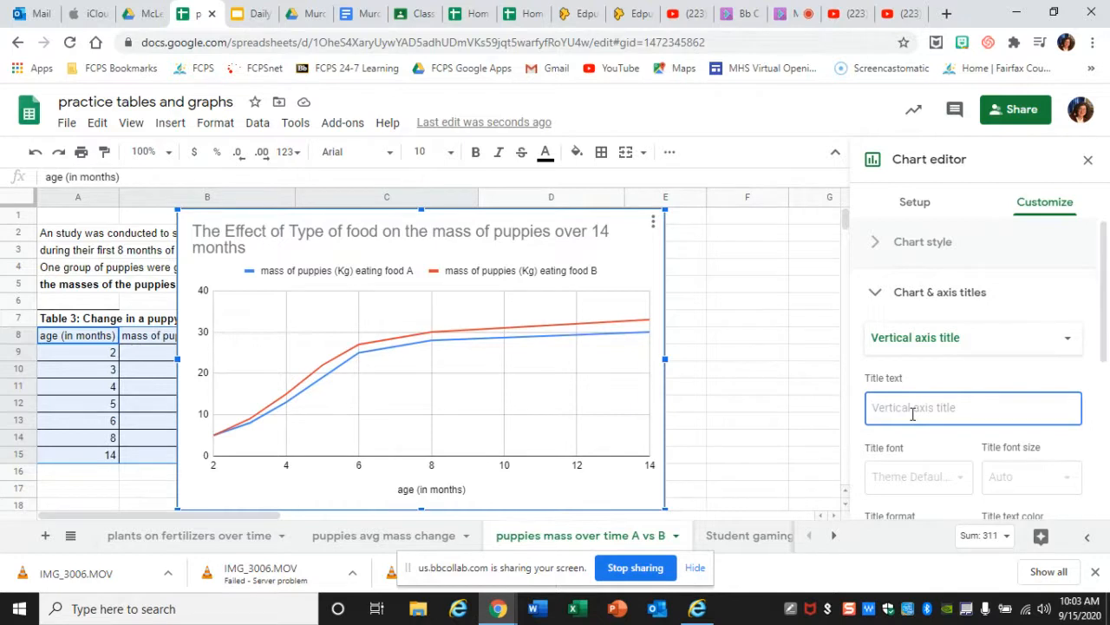
text(Mass o)
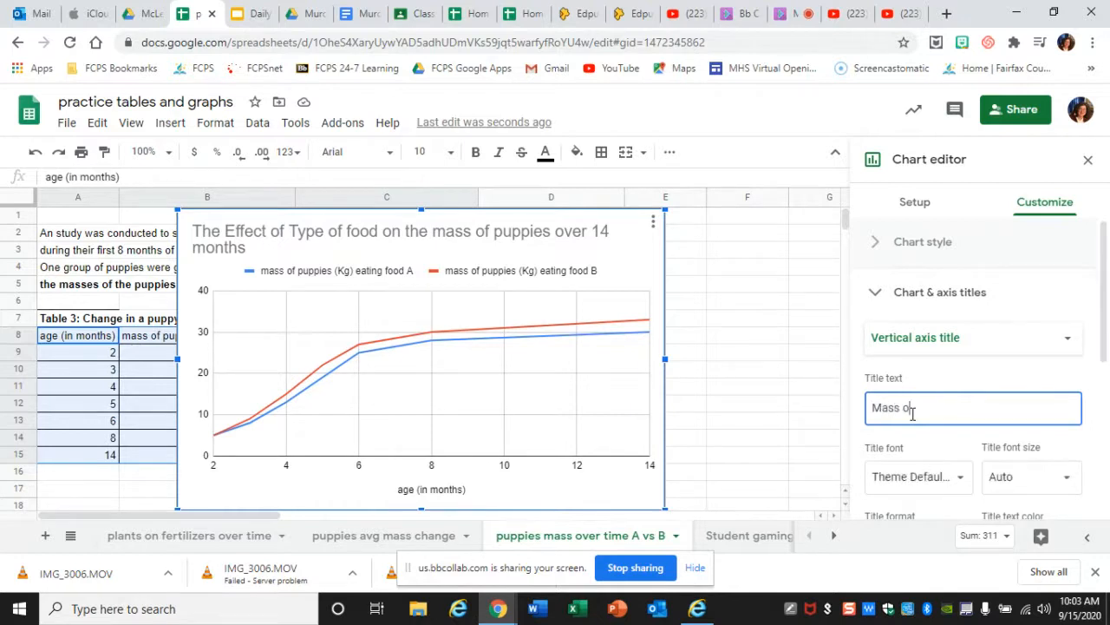
text(f puppies ()
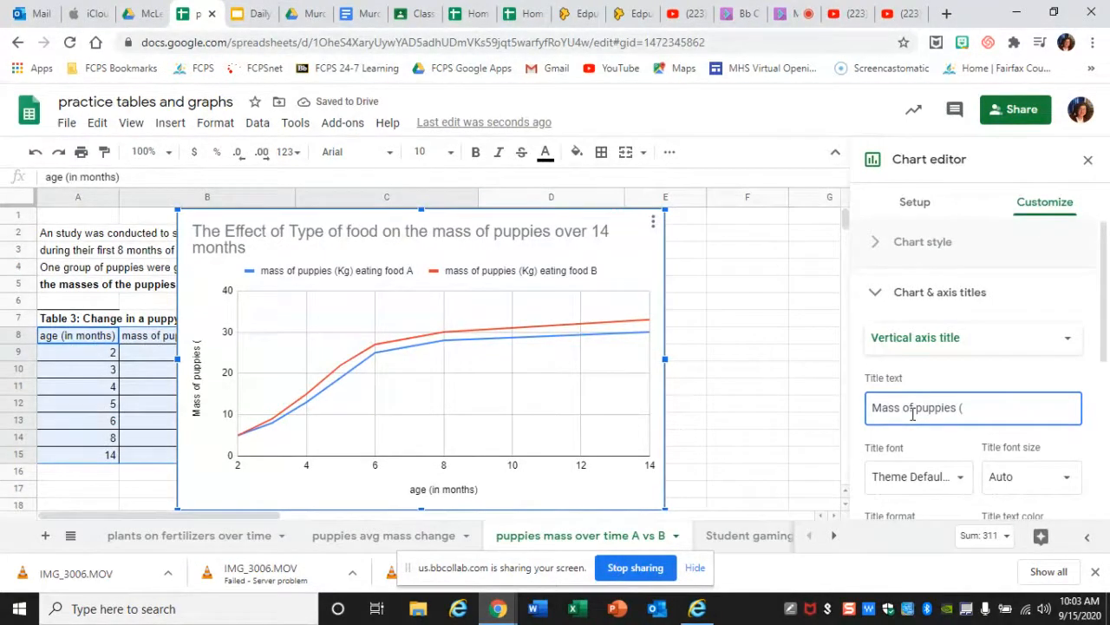
text(Kg))
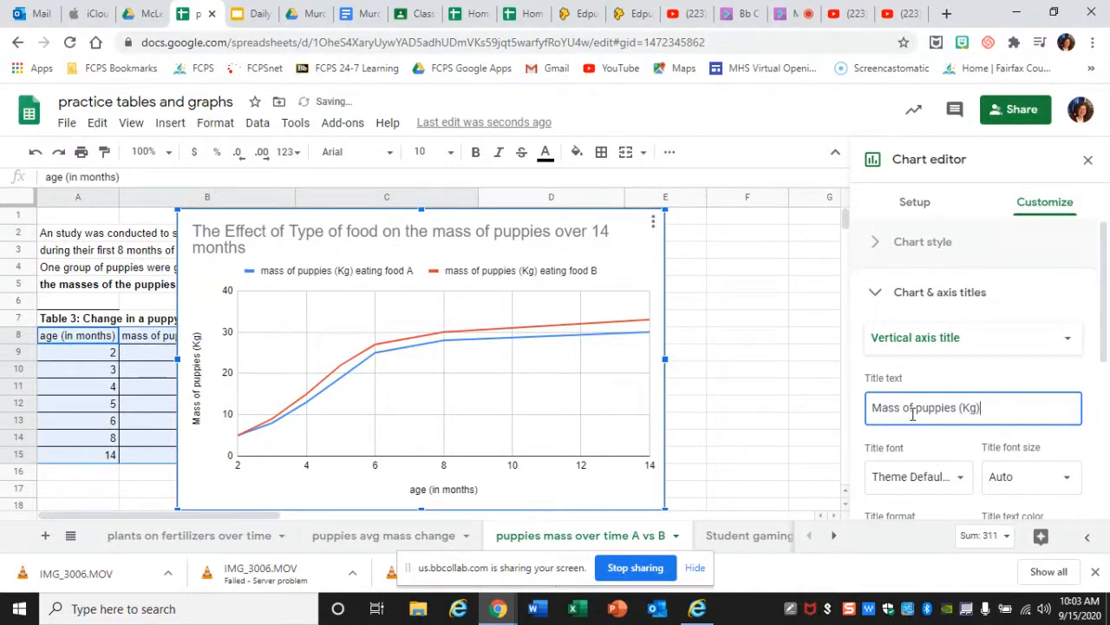
click(736, 340)
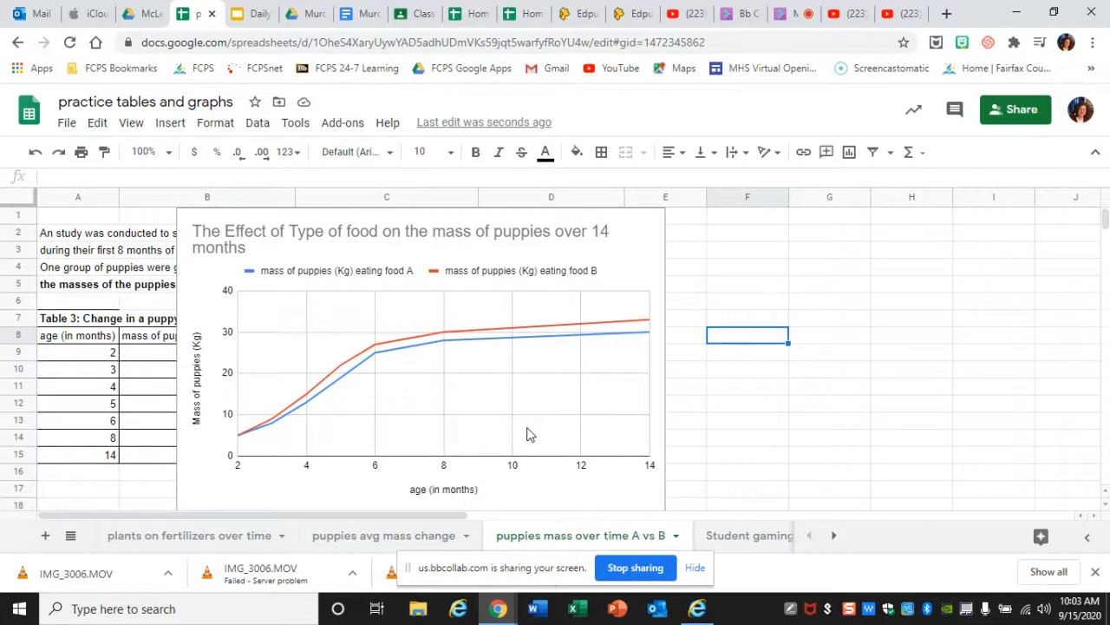
- Find the claim written below the puppy mass chart and compare it with the plotted lines
click(91, 495)
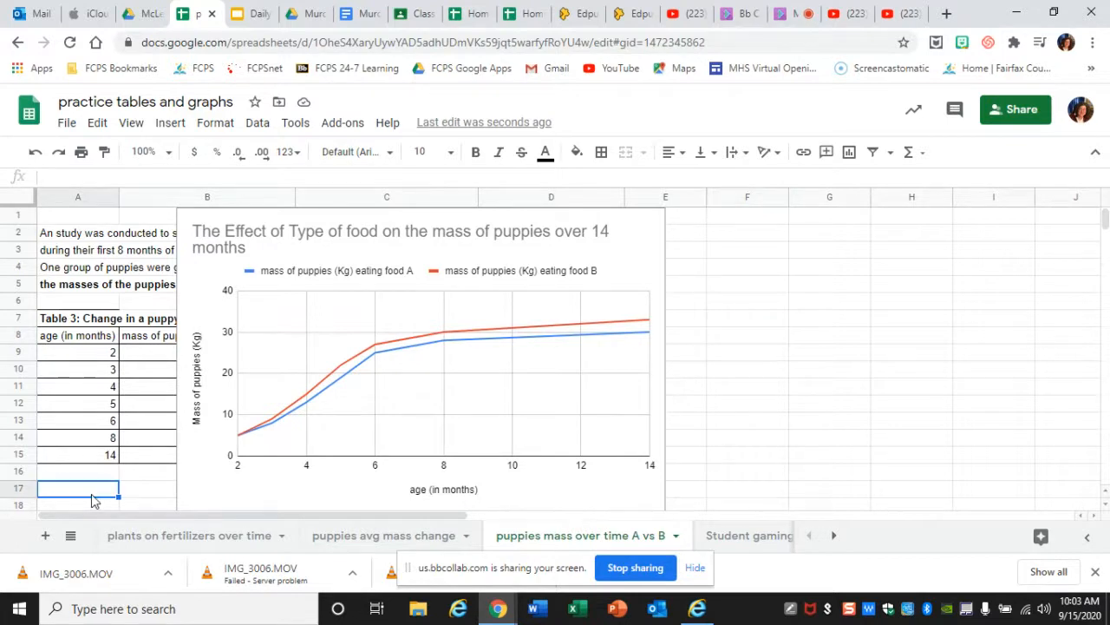
key(Down)
key(Down)
key(Down)
key(Down)
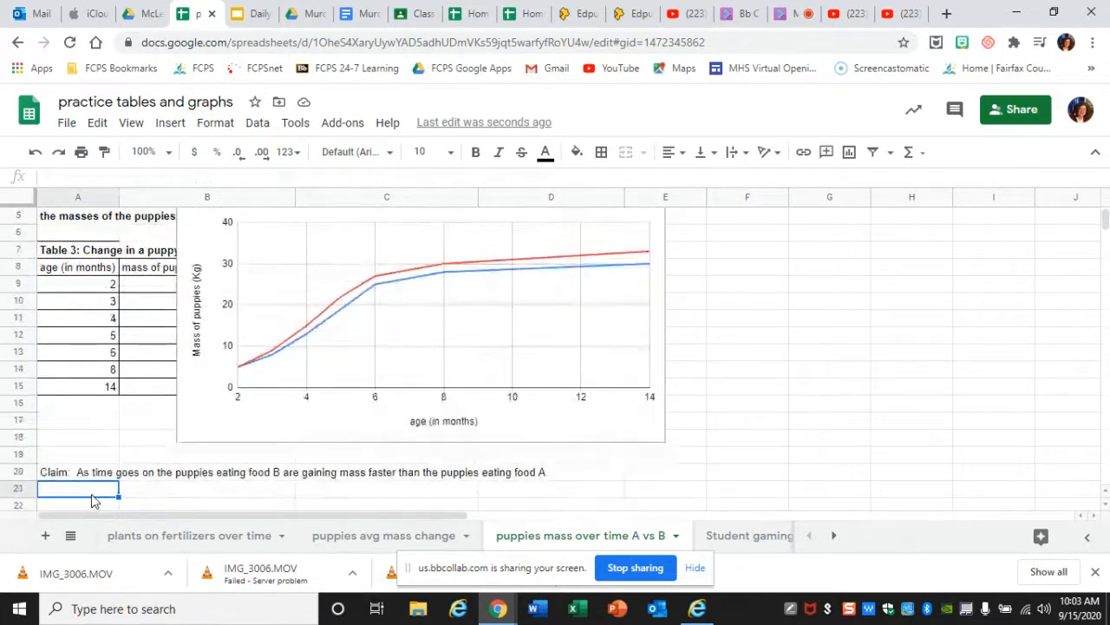
key(Up)
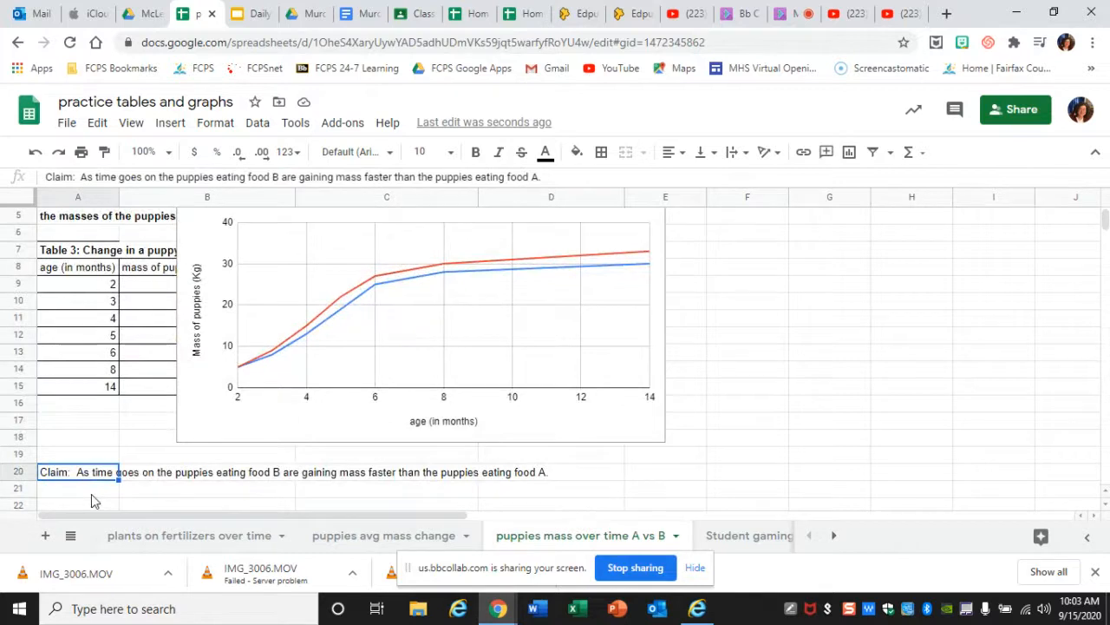
click(82, 457)
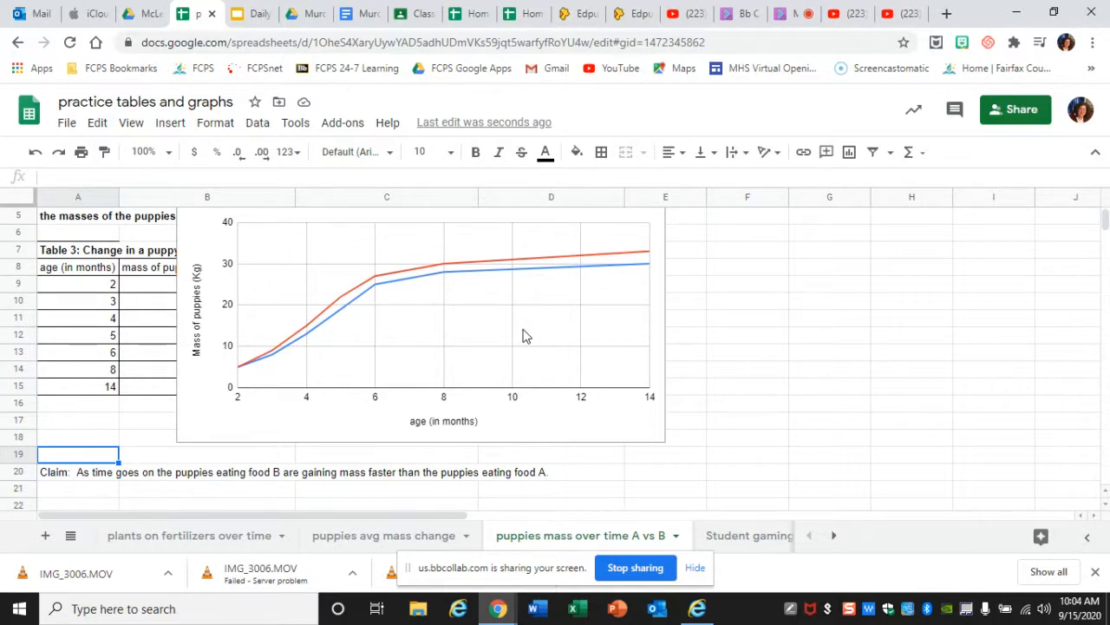
- Enter in A21 "Evidence: The graph shows that the puppies that ate food B line is higher than the line for the puppies that ate food A."
key(Down)
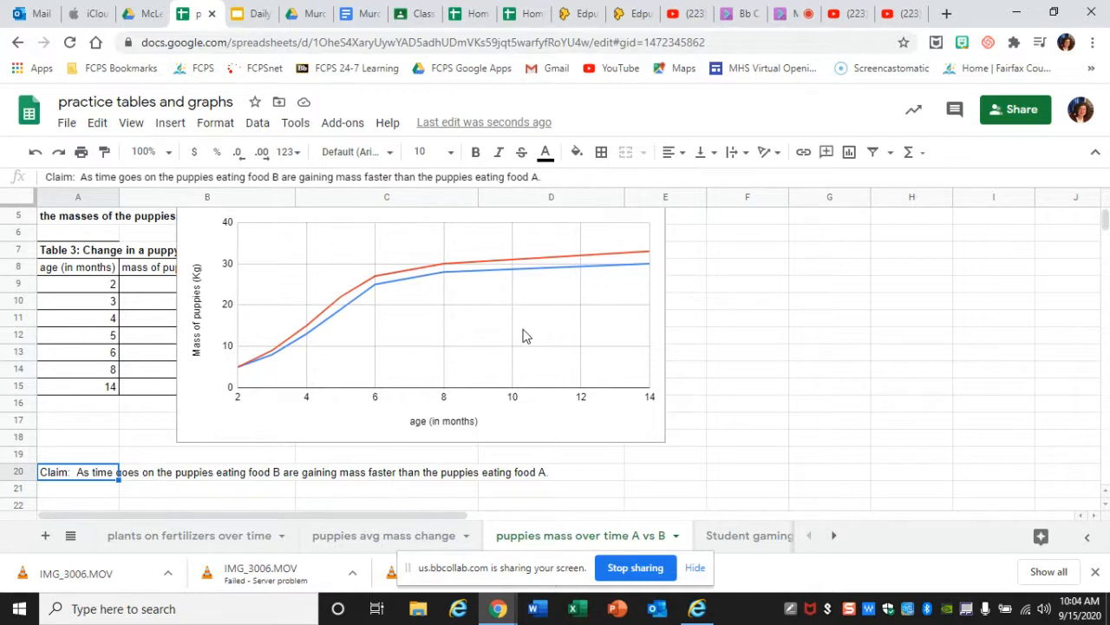
key(Down)
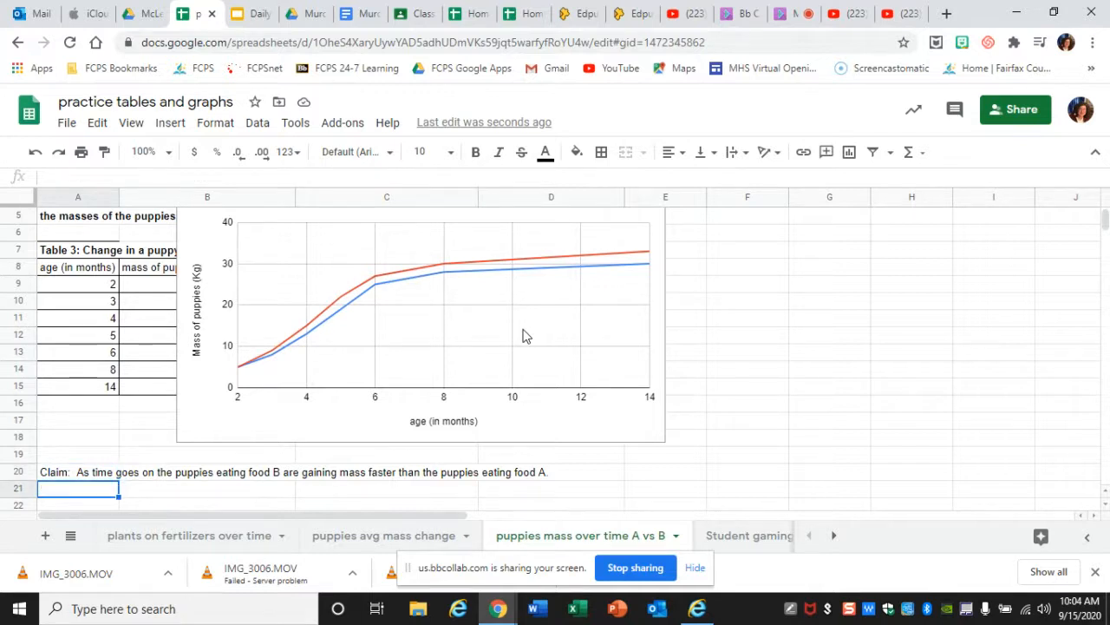
text(Evidence:)
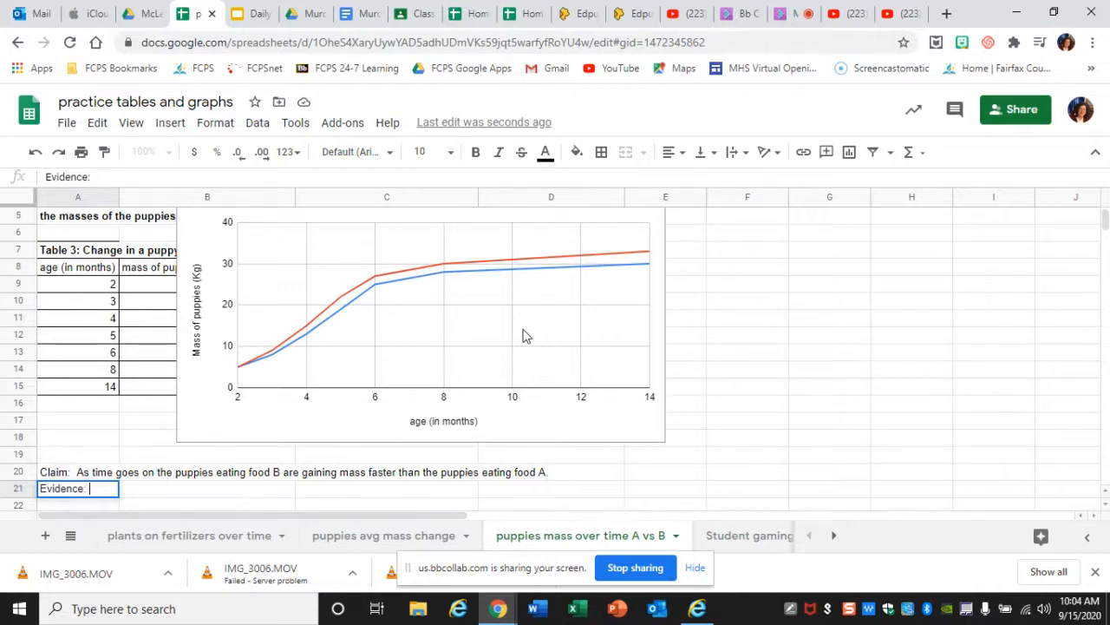
text(The graph sh)
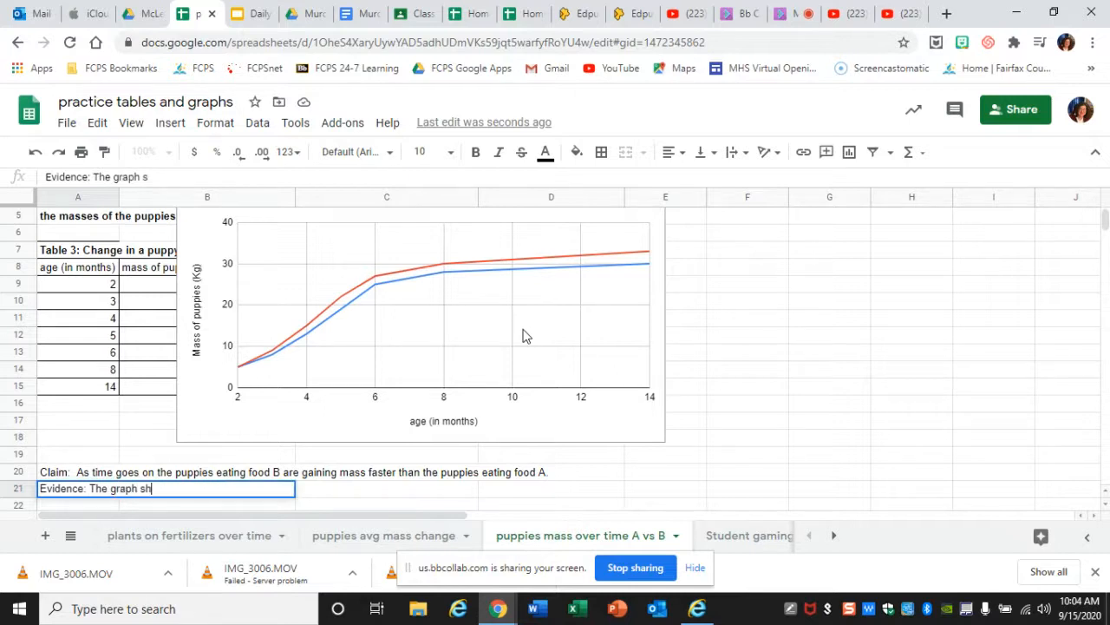
text(ows that th)
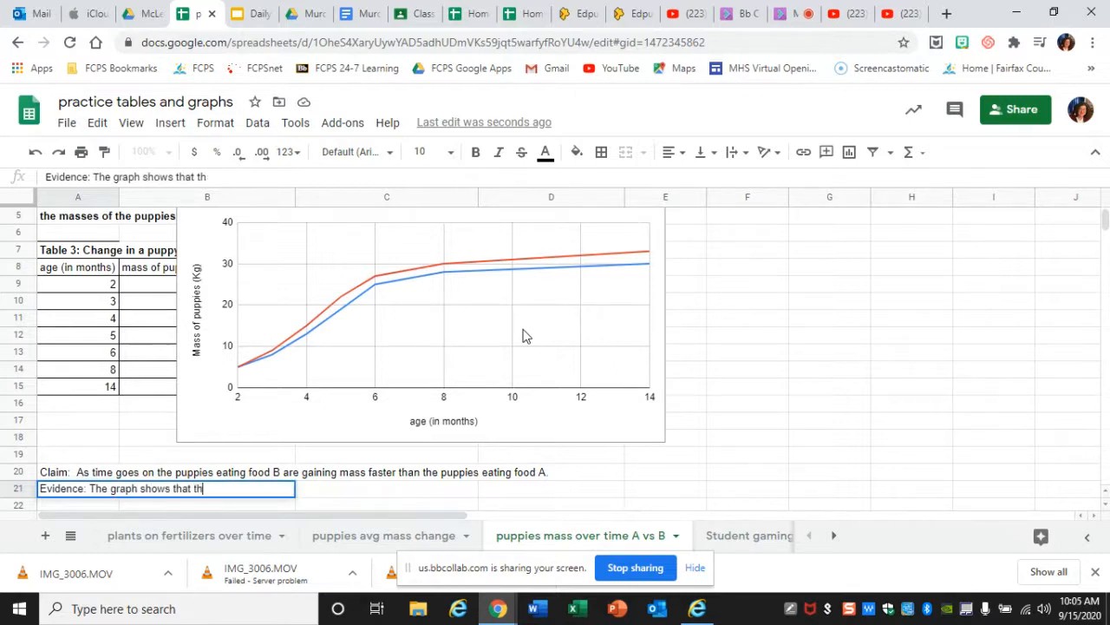
text(e puppies that )
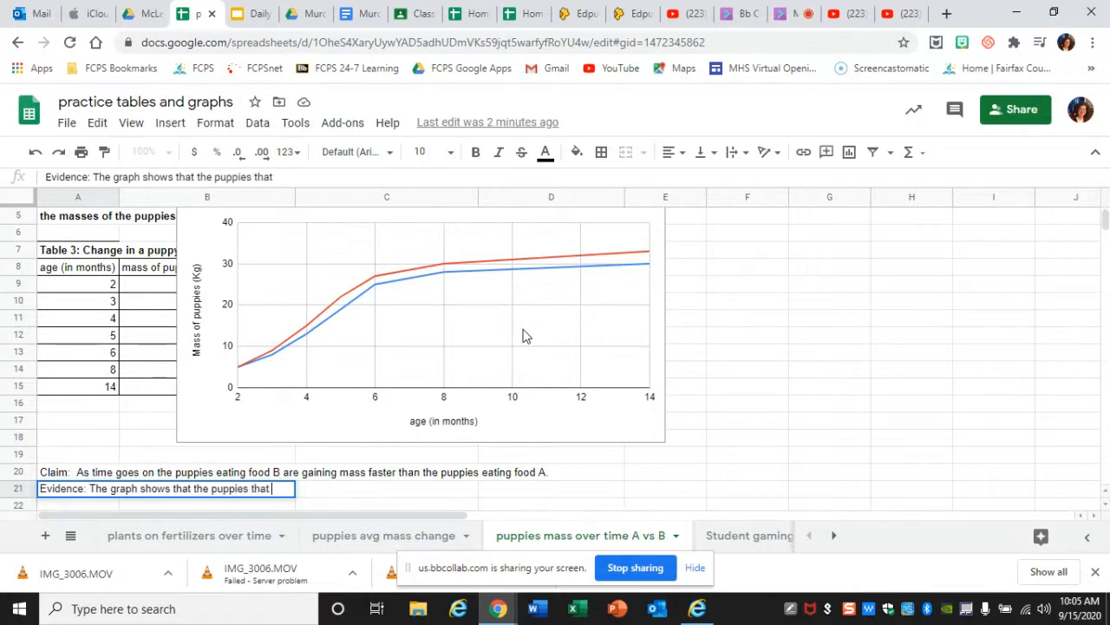
text(ate food B)
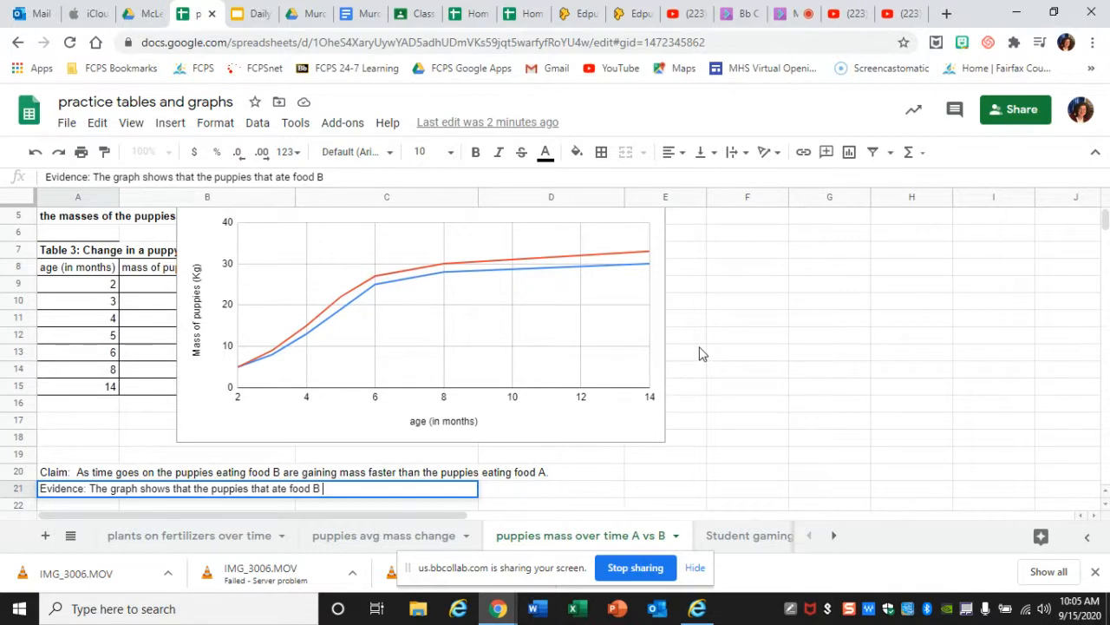
text(line is higher tha)
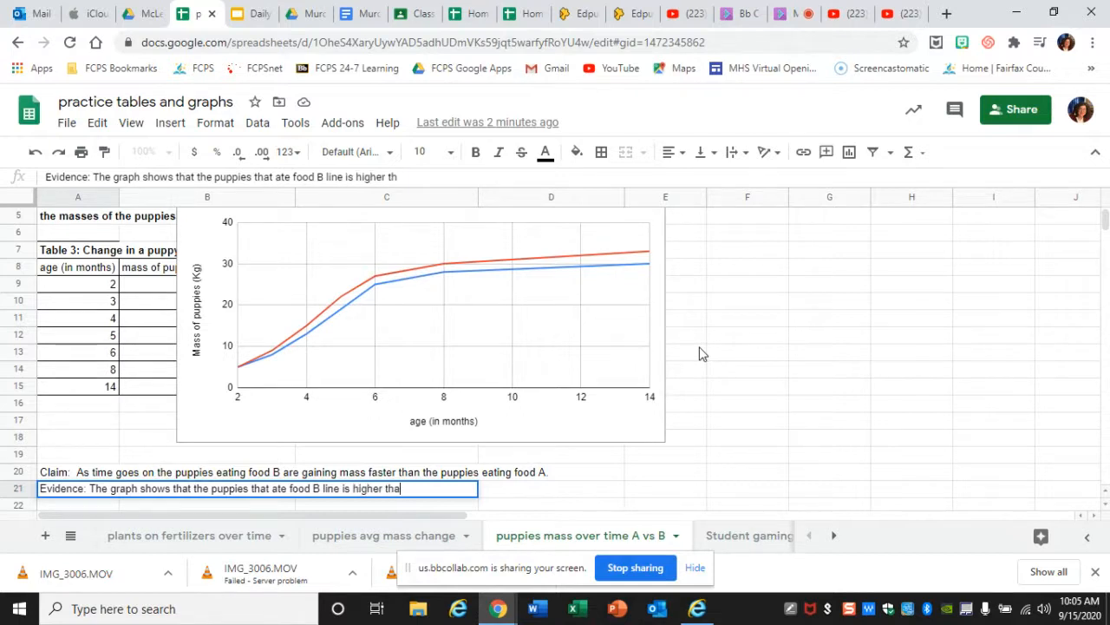
text(n the line for )
text(the puppies th)
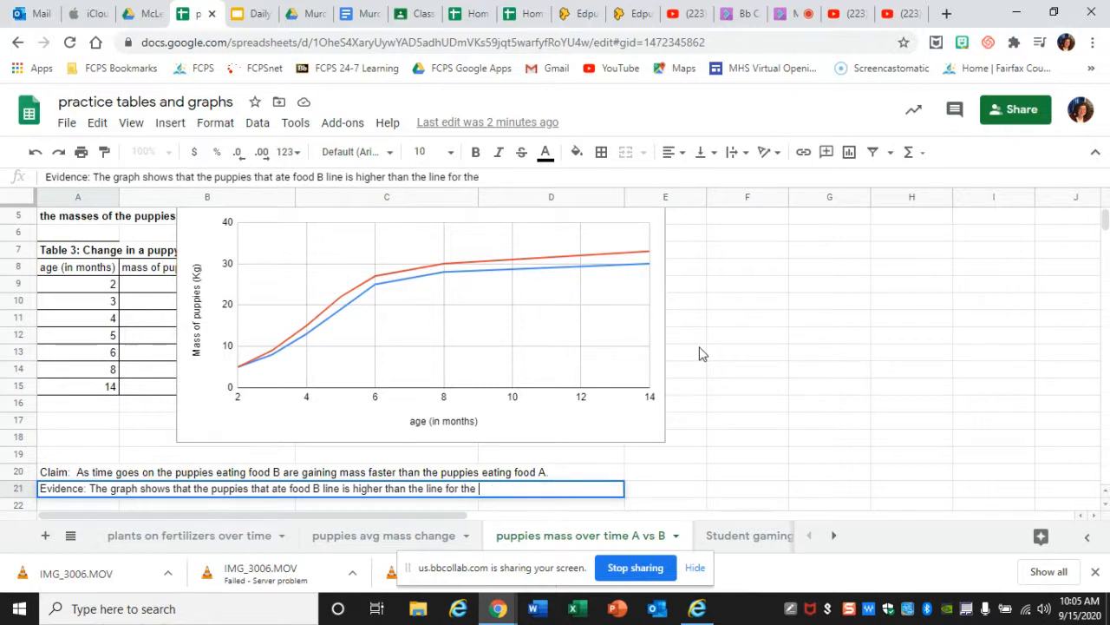
text(at ate food)
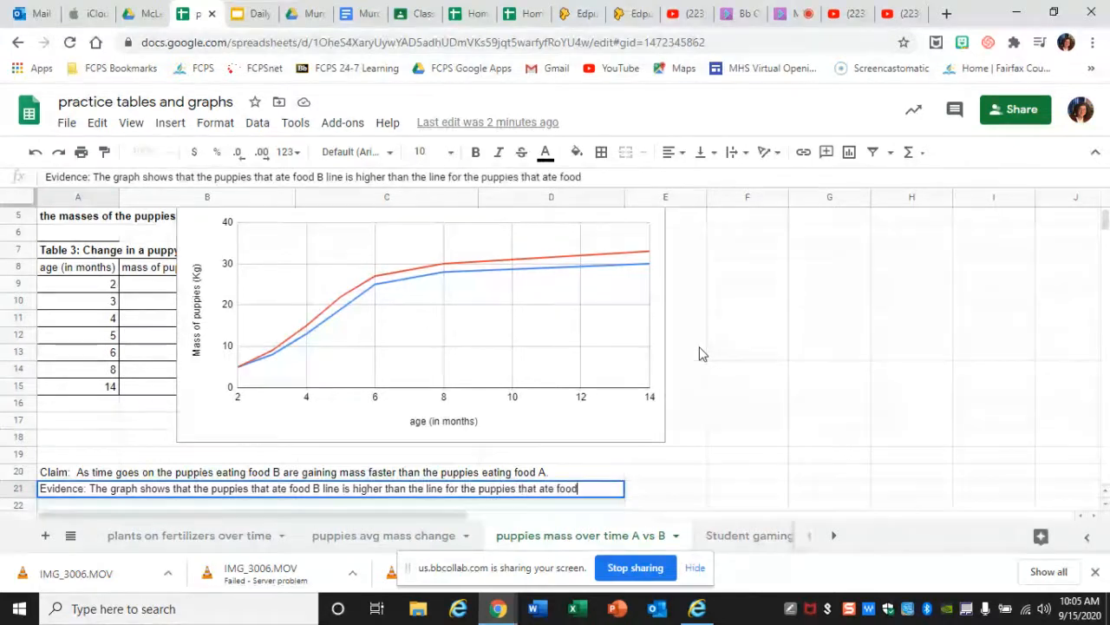
text( A.)
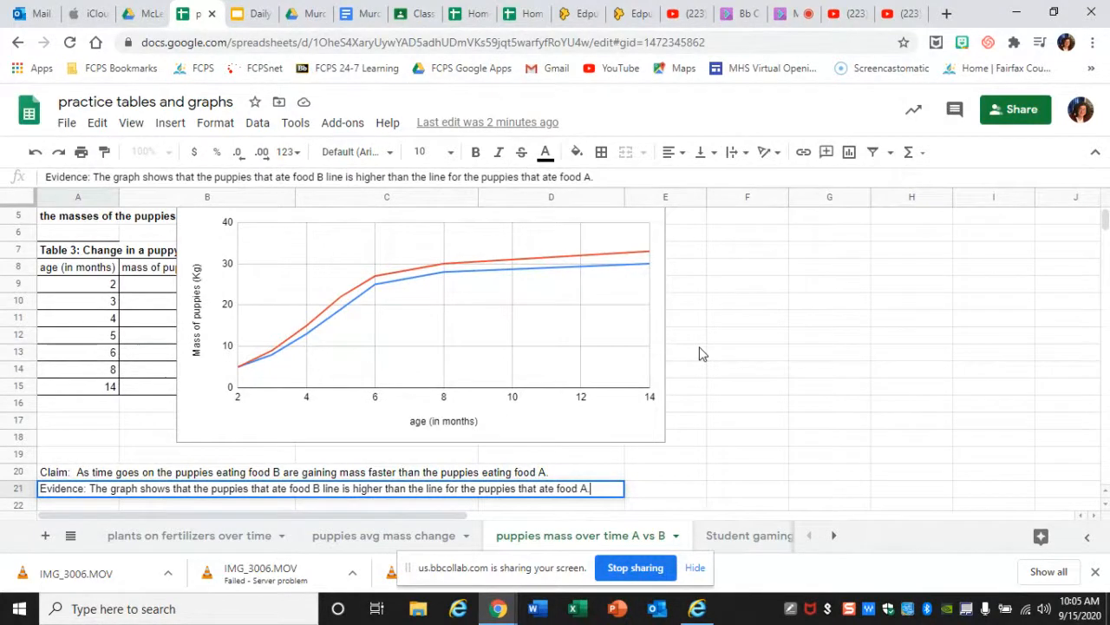
click(1104, 503)
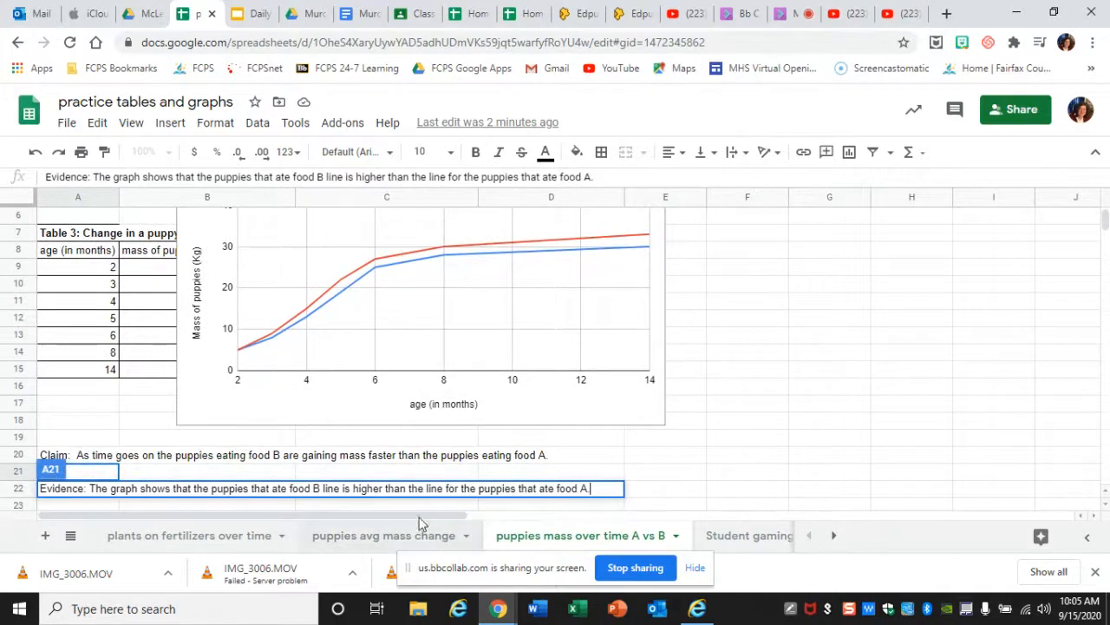
click(207, 500)
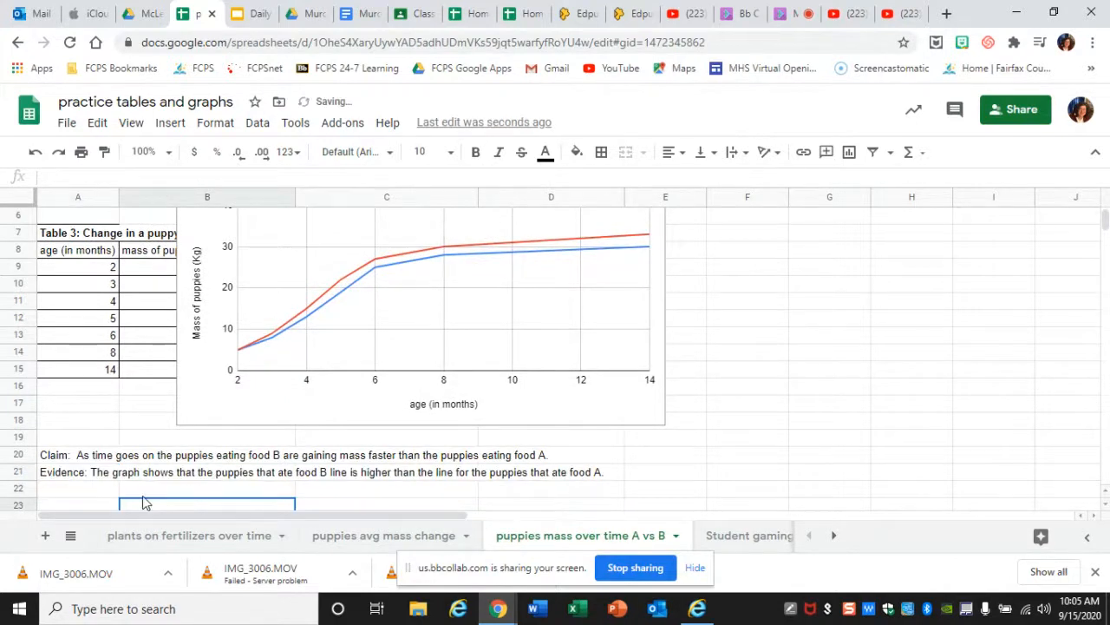
- Enter in A22 "at 14 months, the puppies that ate food B are 3 kg heavier than the ones that ate food A."
click(100, 491)
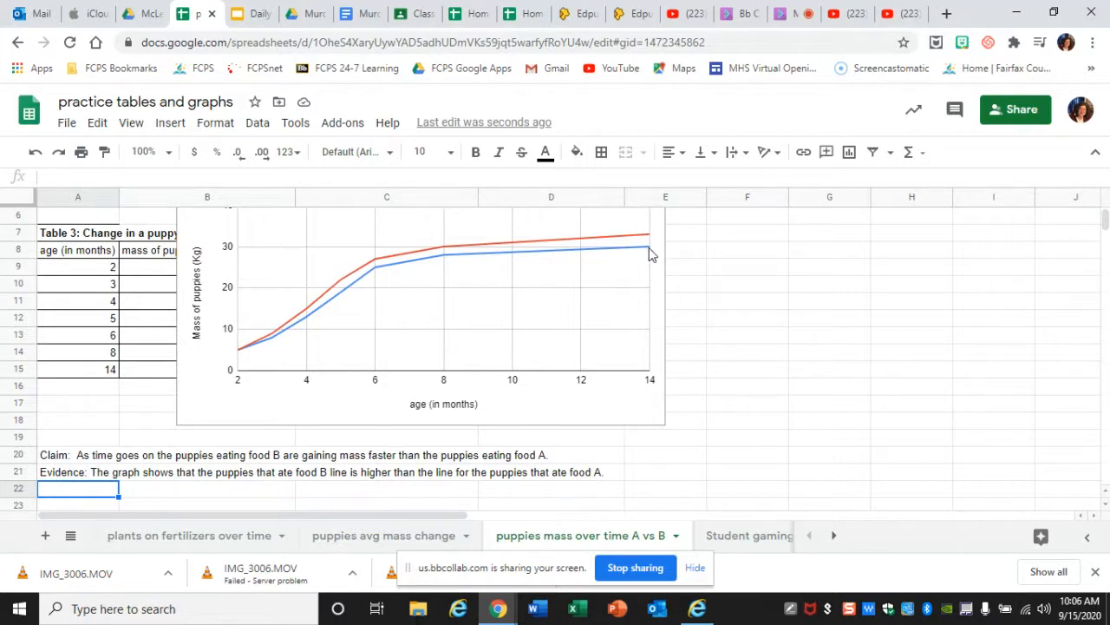
text(at 1)
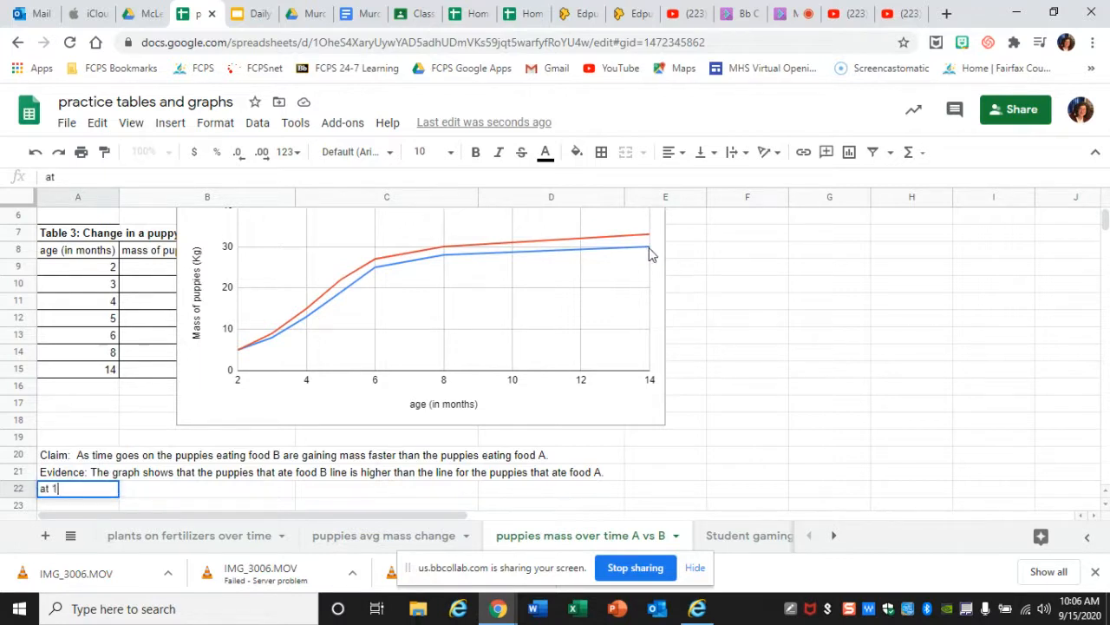
text(4 months,  th)
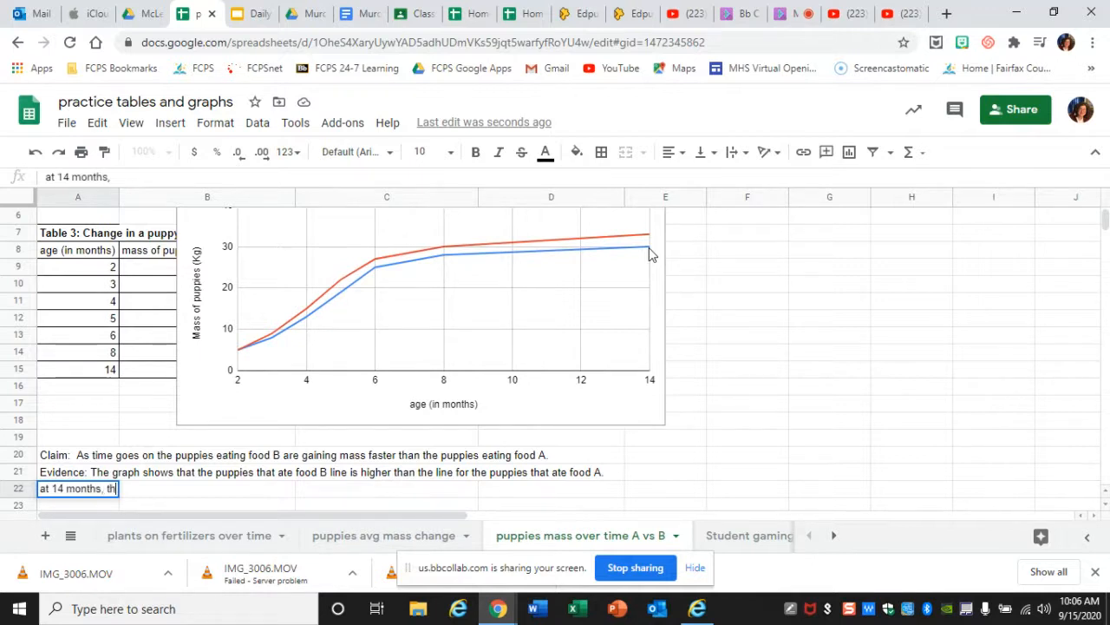
text(e puppies t)
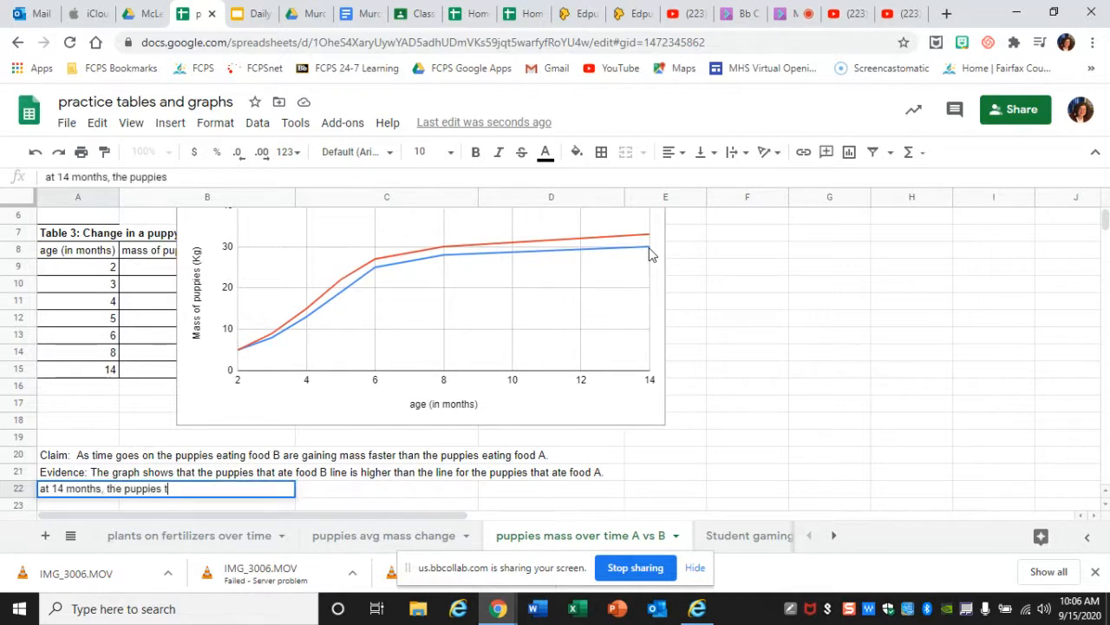
text(hat ate fo)
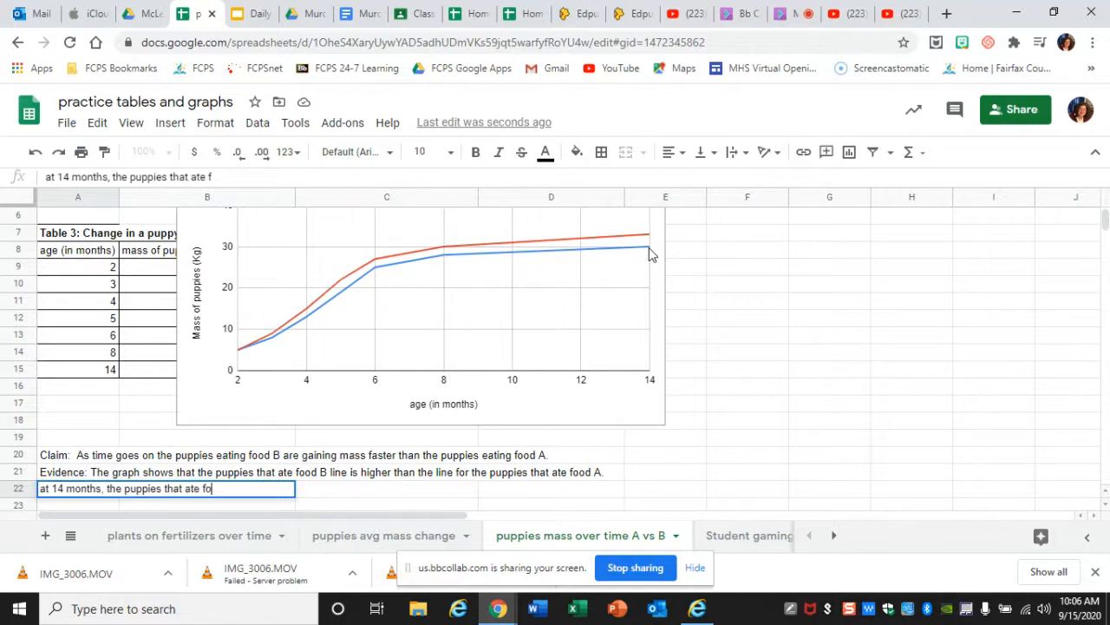
text(od B are 3 )
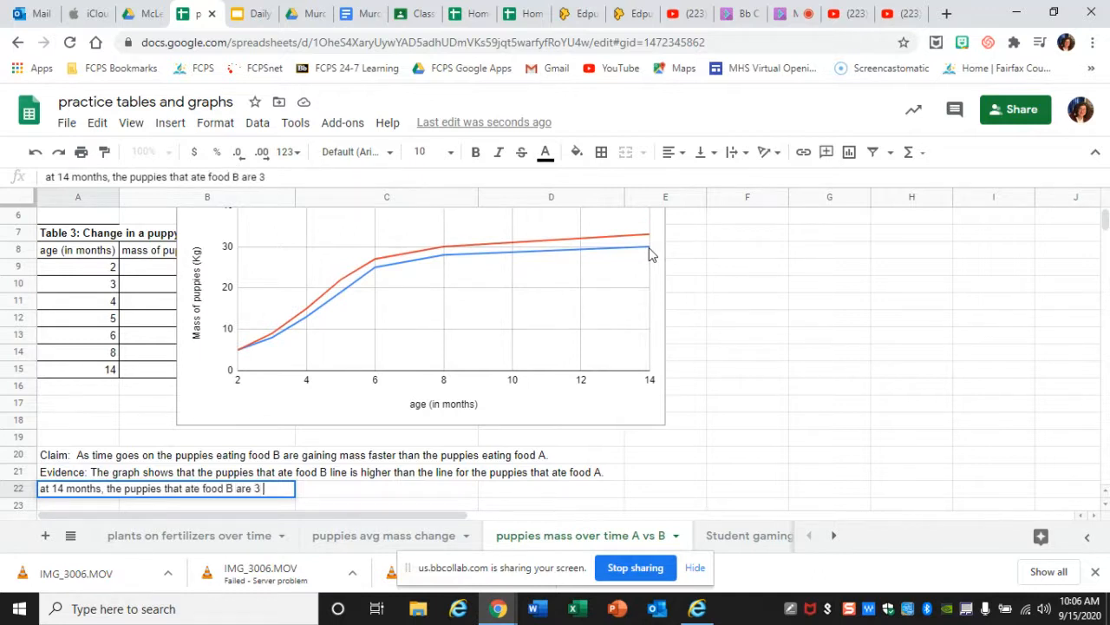
text(kg hea)
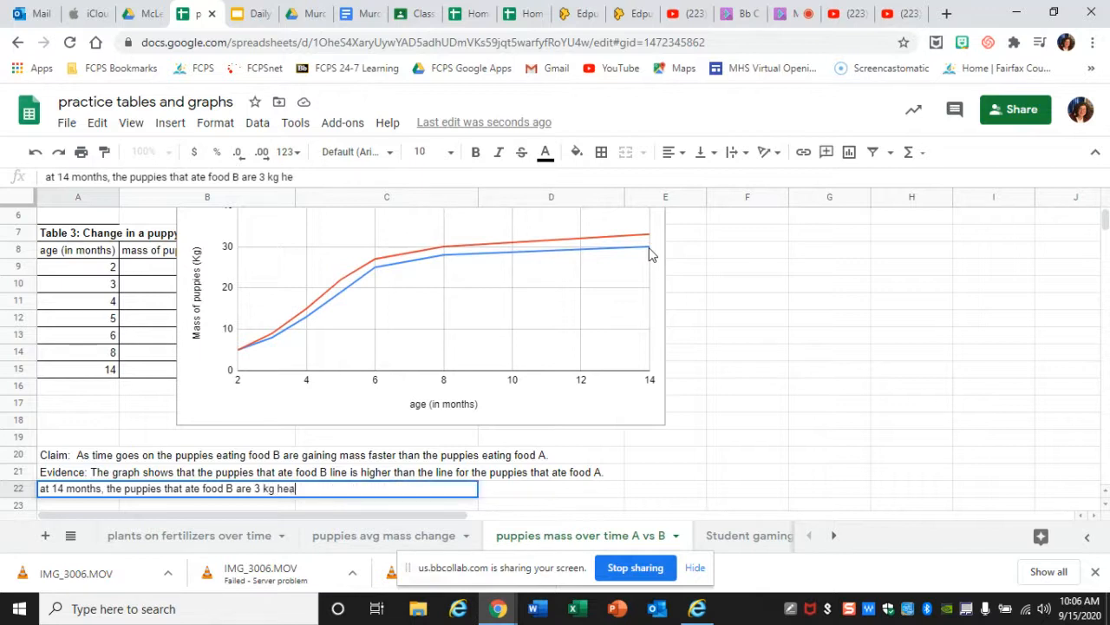
text(vier than t)
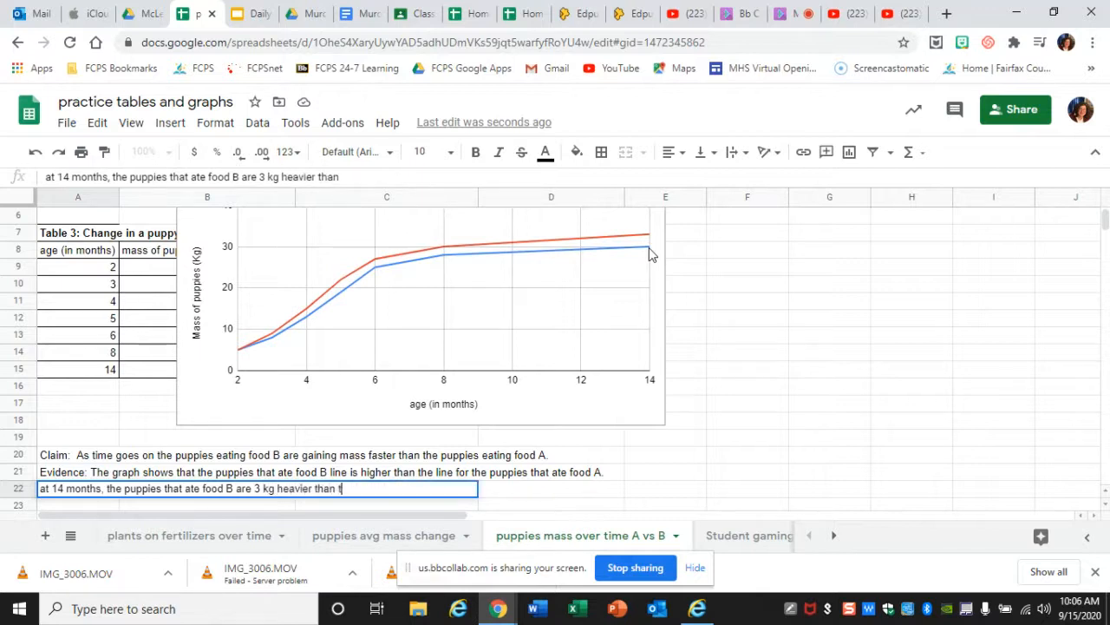
text(he ones that )
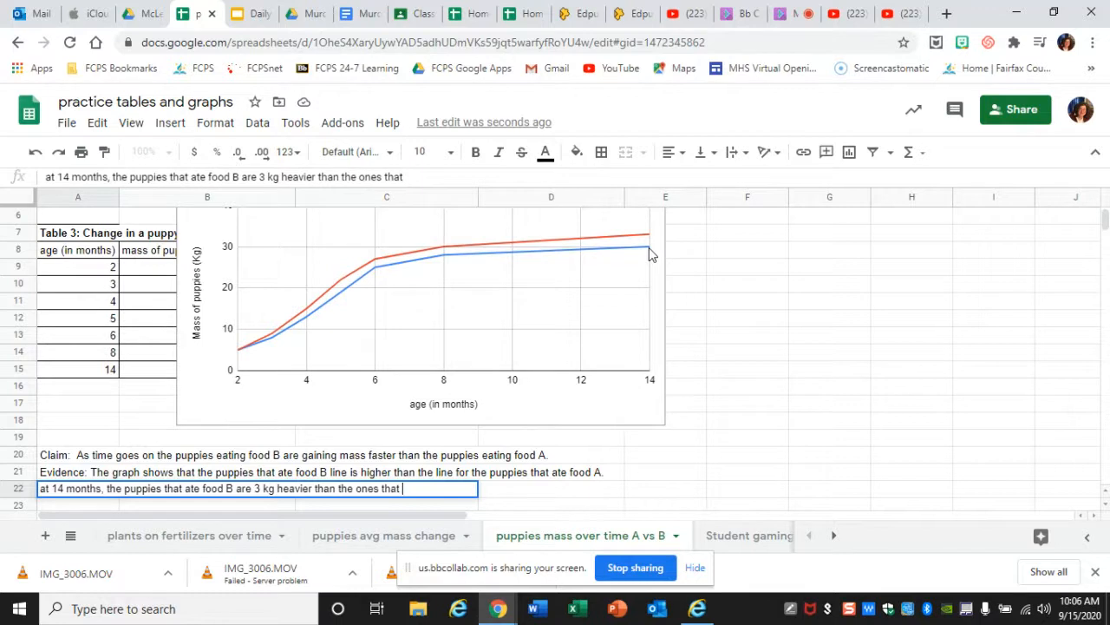
text(ate food A.)
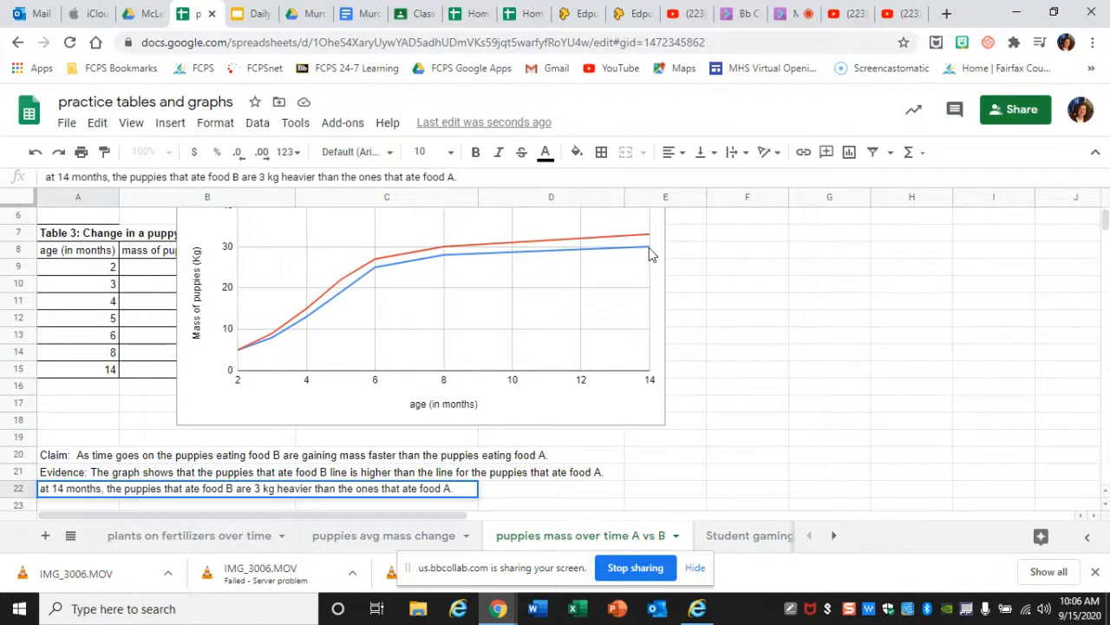
key(Return)
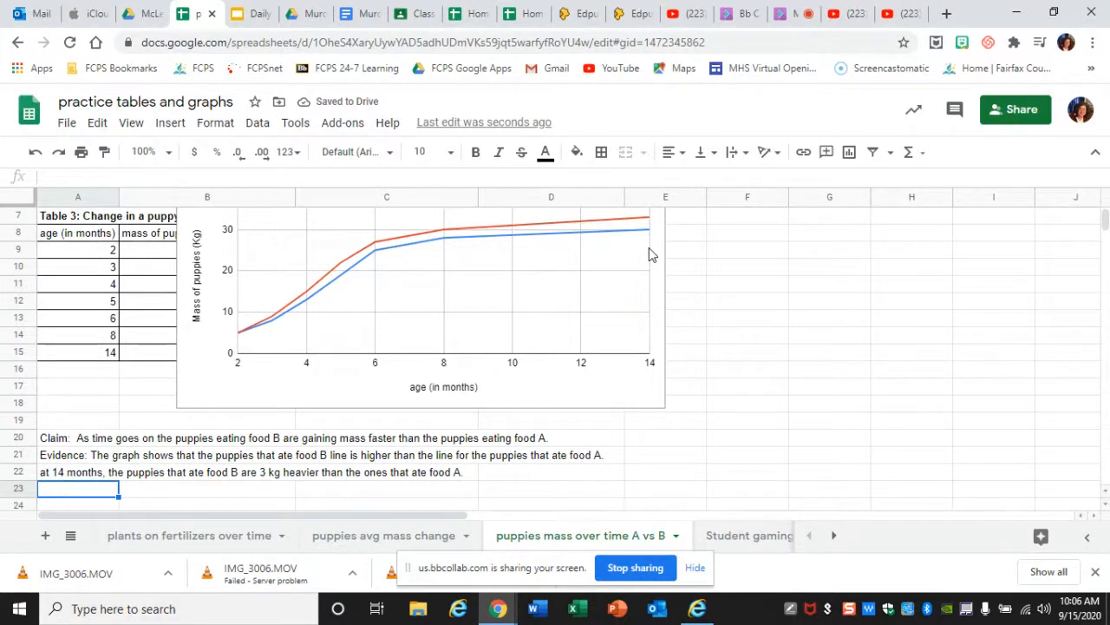
- Enter in A23 "Reasoning: The B food had protein in it, while the A food had carbohydrates in it."
text(Reas)
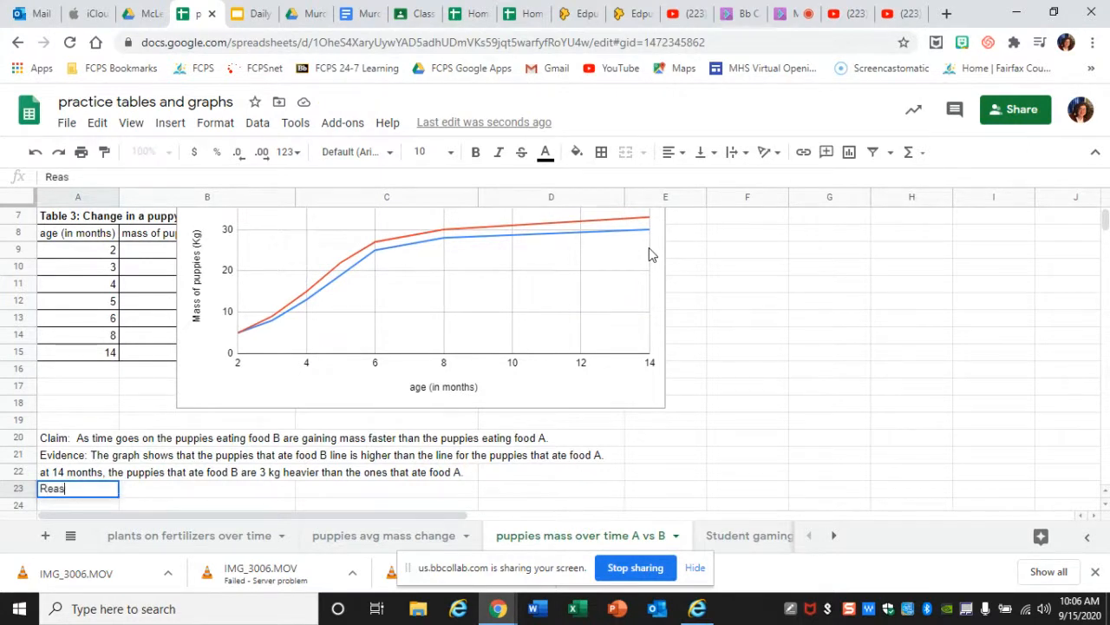
text(oning:)
text(The B)
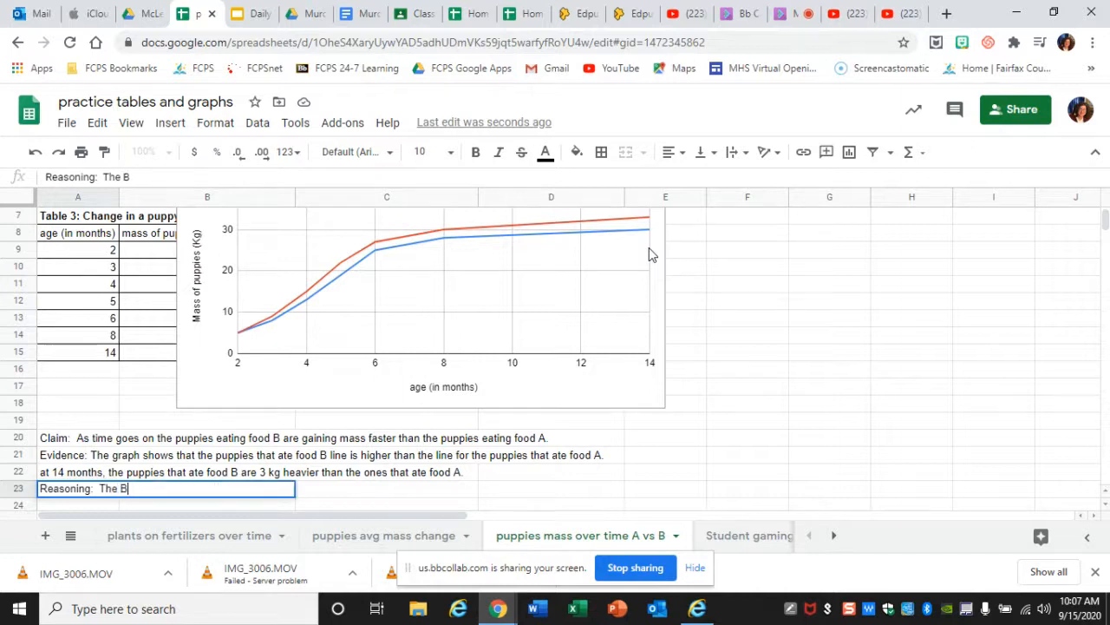
text( food had )
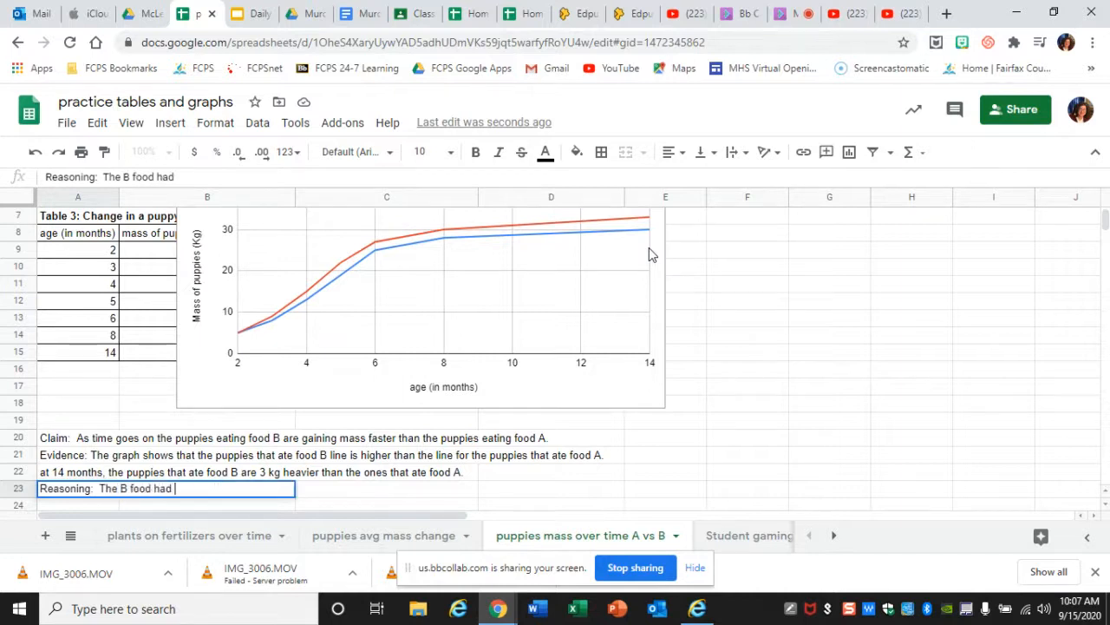
text(protein)
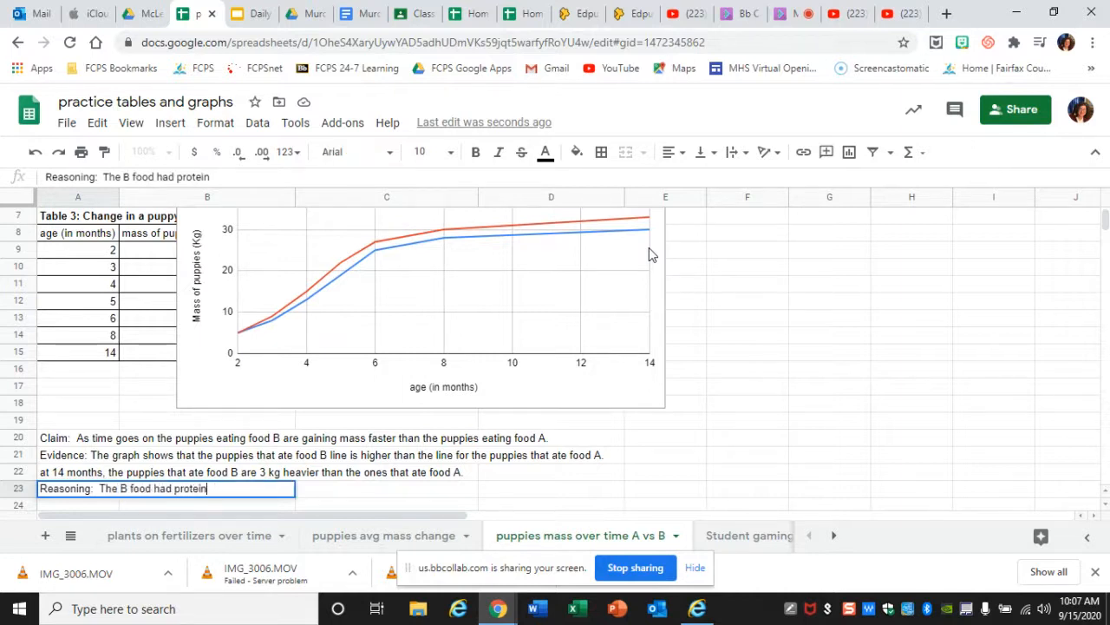
text( in it, while the A)
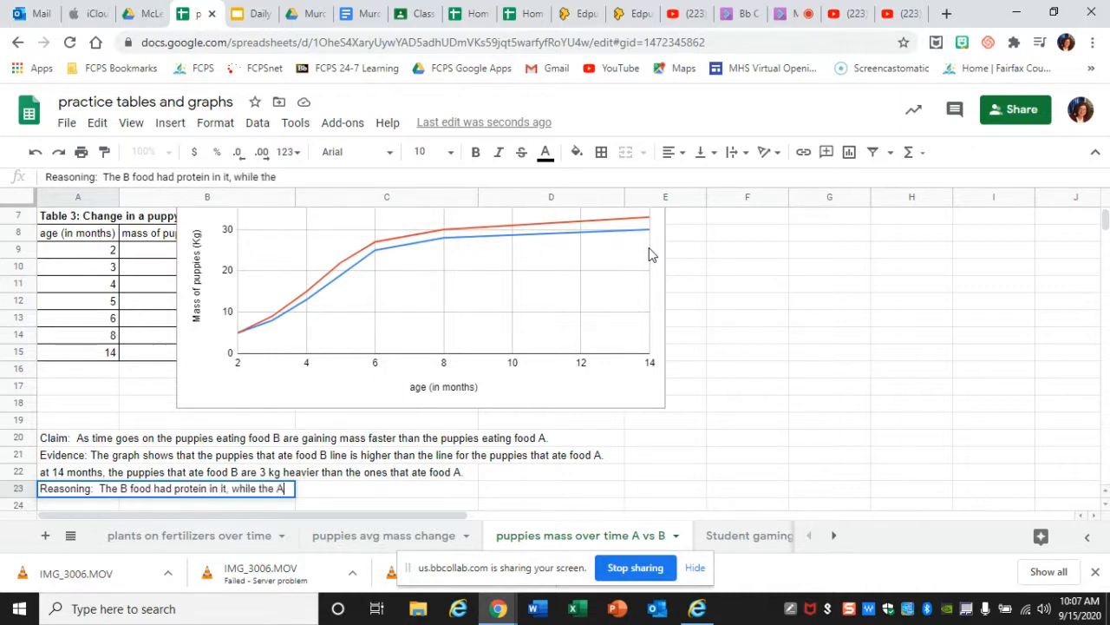
text( food )
text(ha)
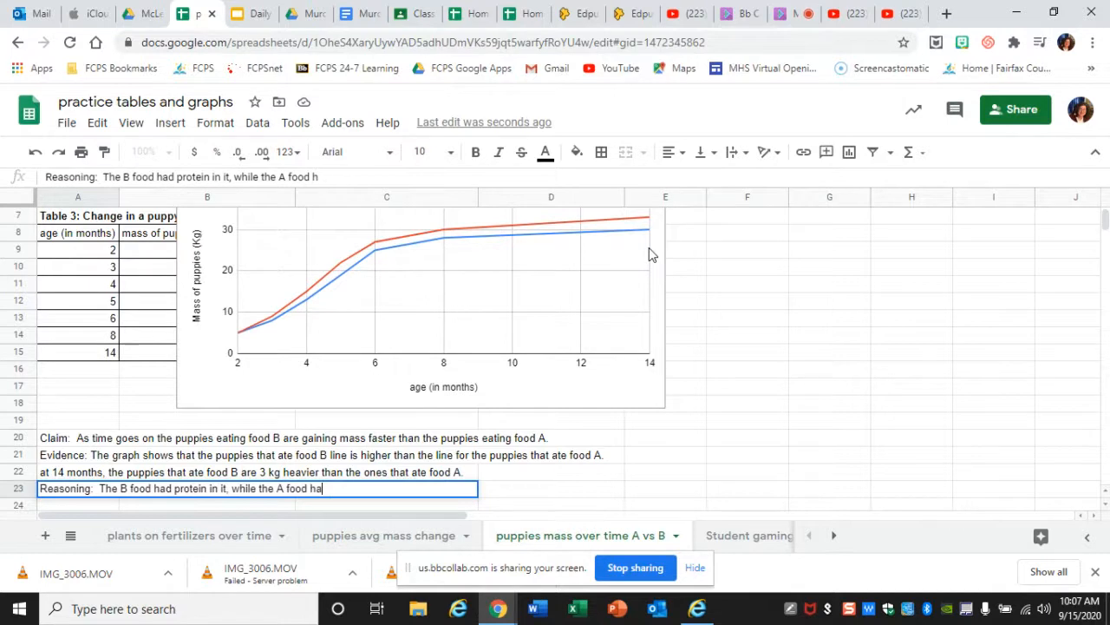
text(d carbohydrates in it.)
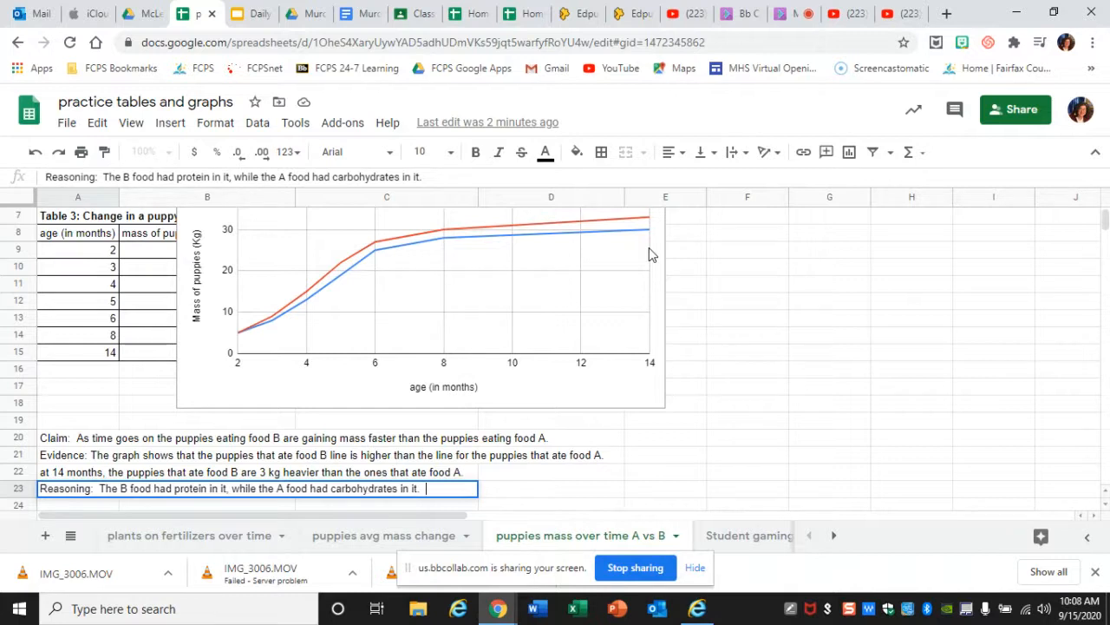
- Complete the reasoning in A23 with "Proteins are known to be good molecules for building muscle and bone tissues."
text(Proteins are know)
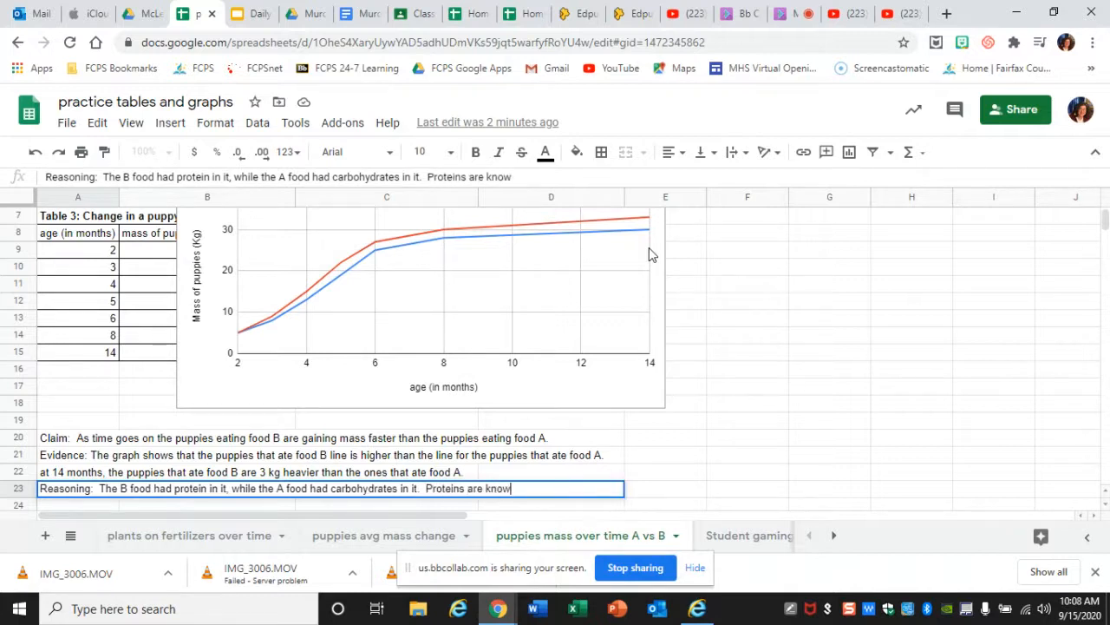
text(n to be good mole)
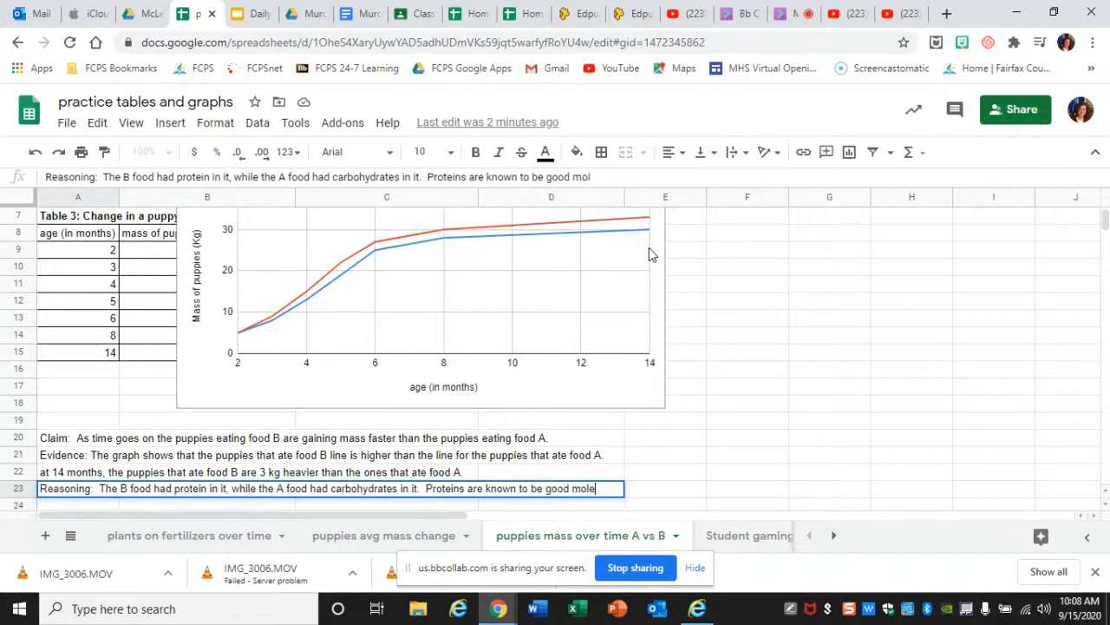
text(cules for b)
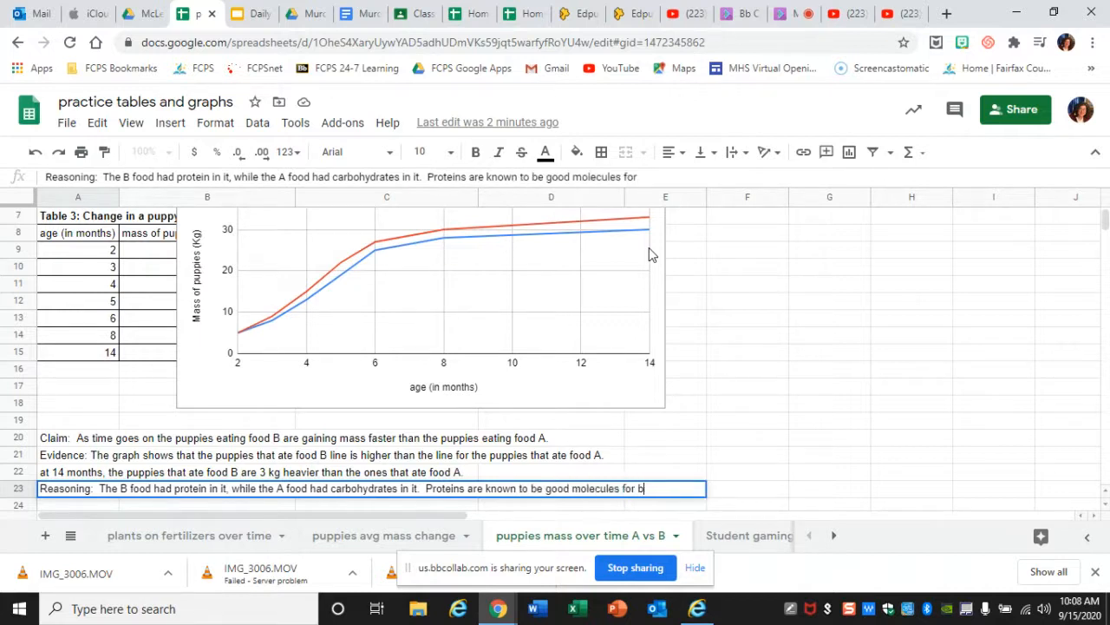
text(uilding muscles)
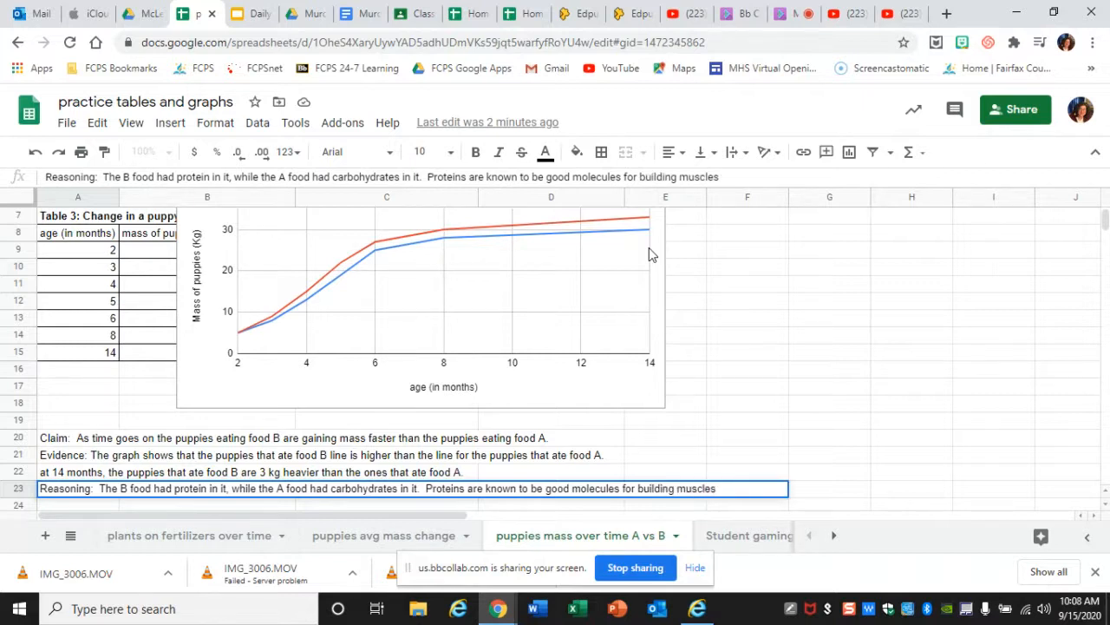
key(BackSpace)
text(and bone tissues.)
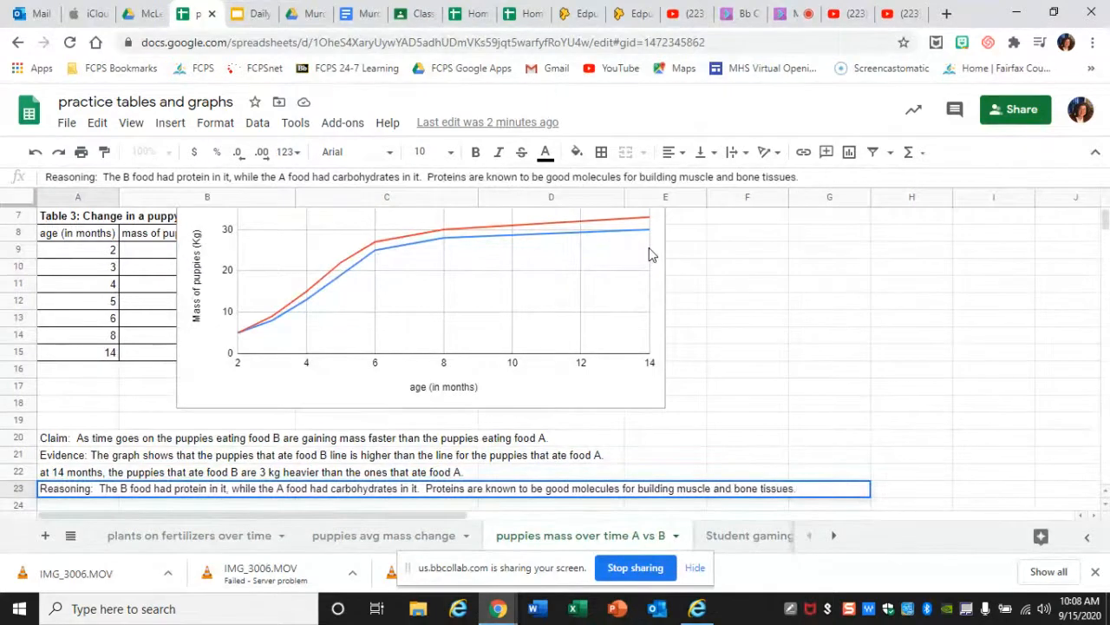
key(Return)
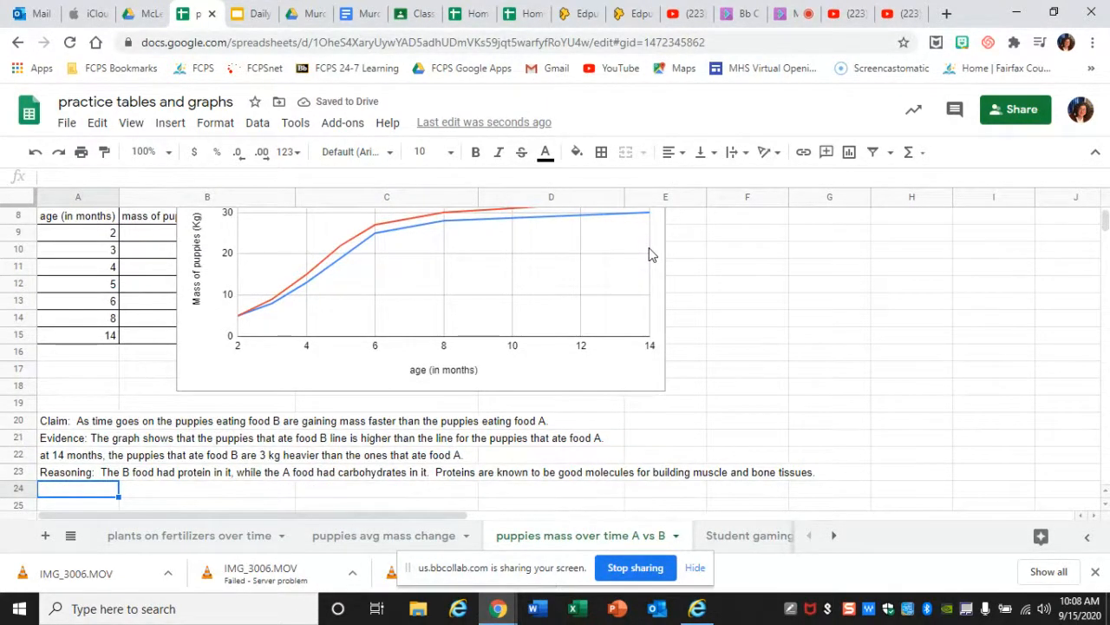
- Begin A24 with "So it makes sense that the puppies on protein grew faster because the need builder molecules for their growing muslces and bones."
text(So )
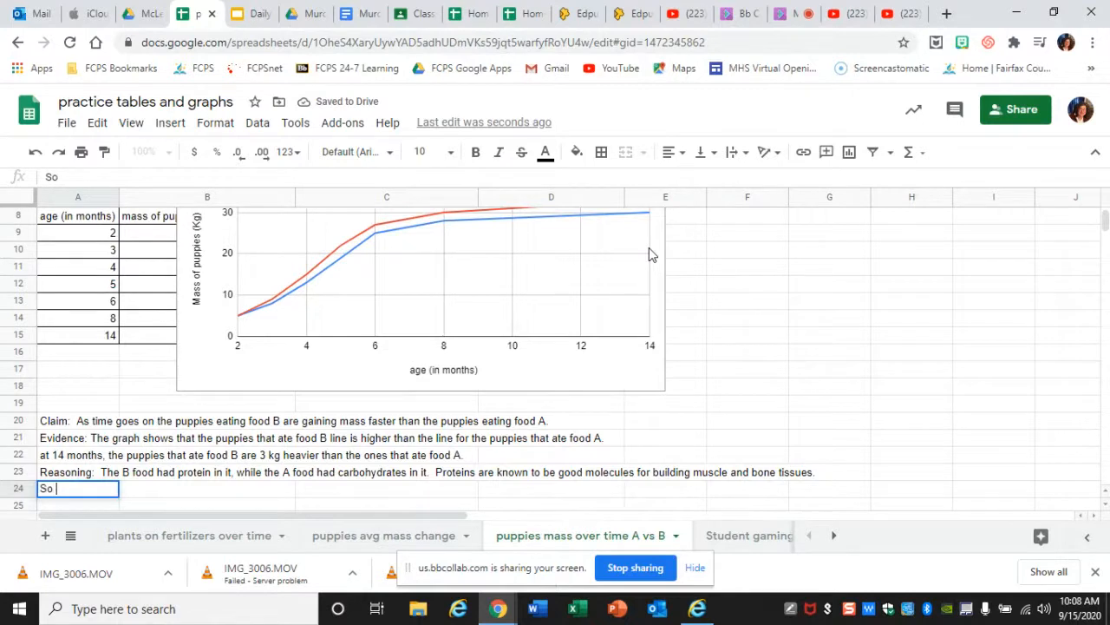
text(it makes)
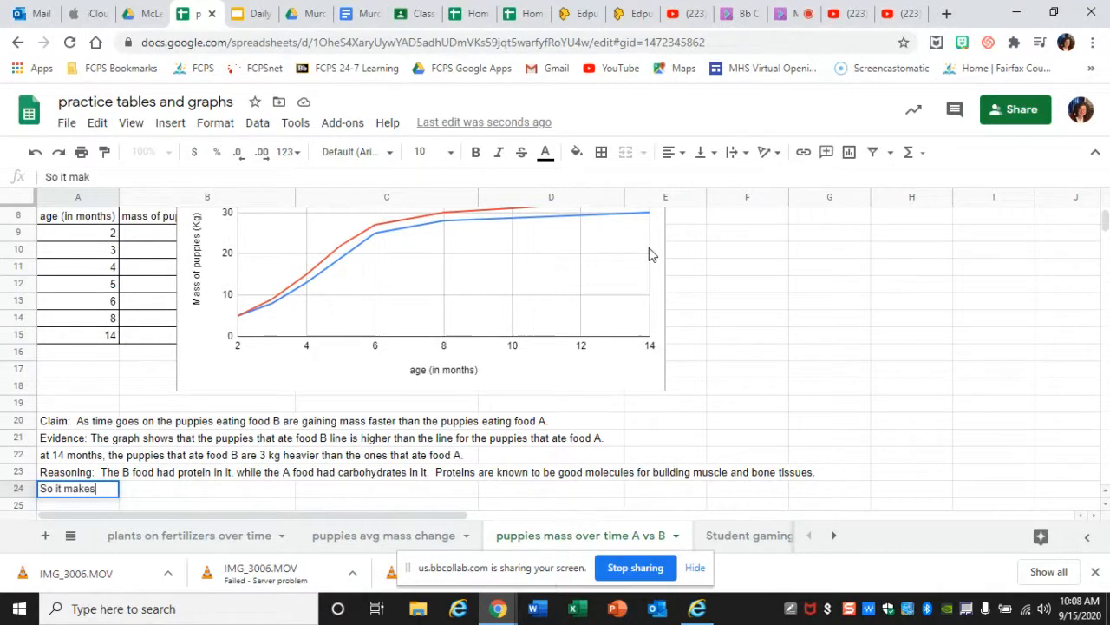
text( sense that the )
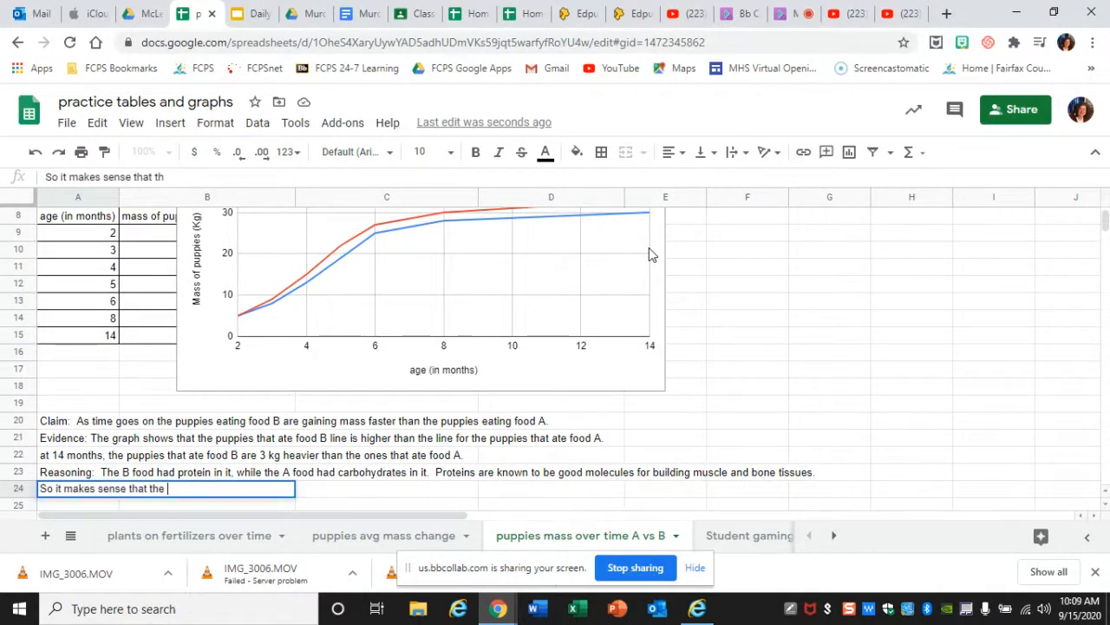
text(pupp)
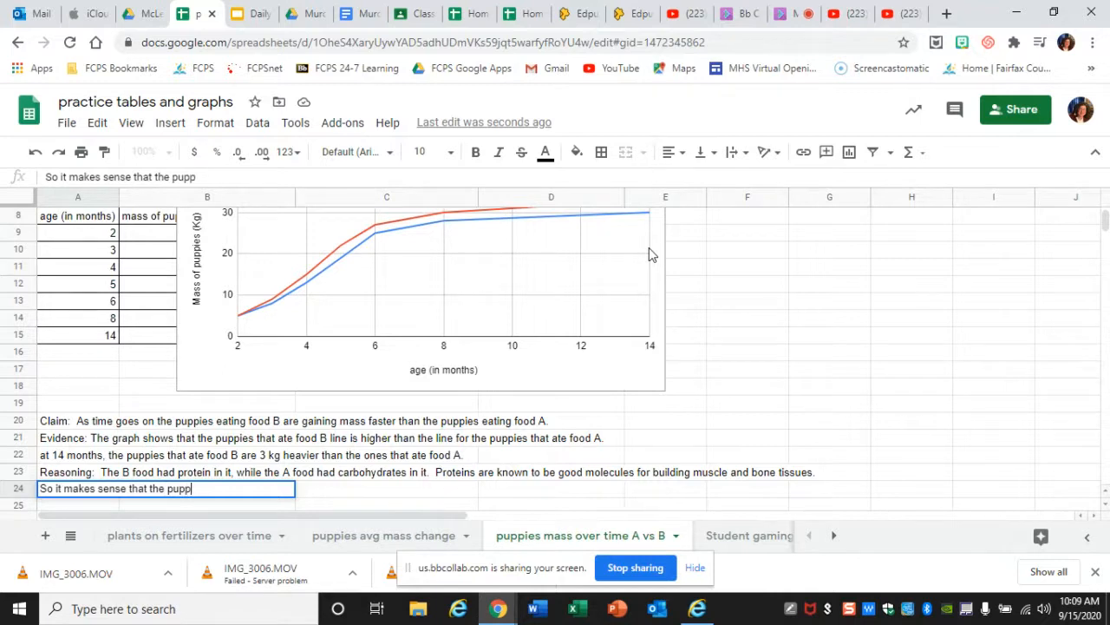
text(ies on prote)
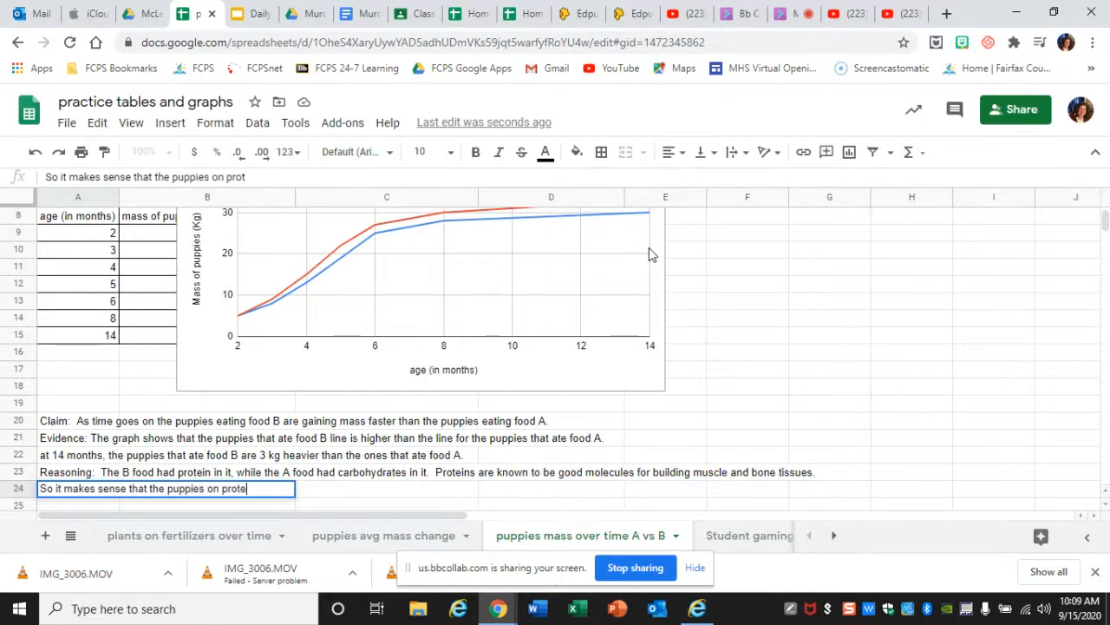
text(in grew faste)
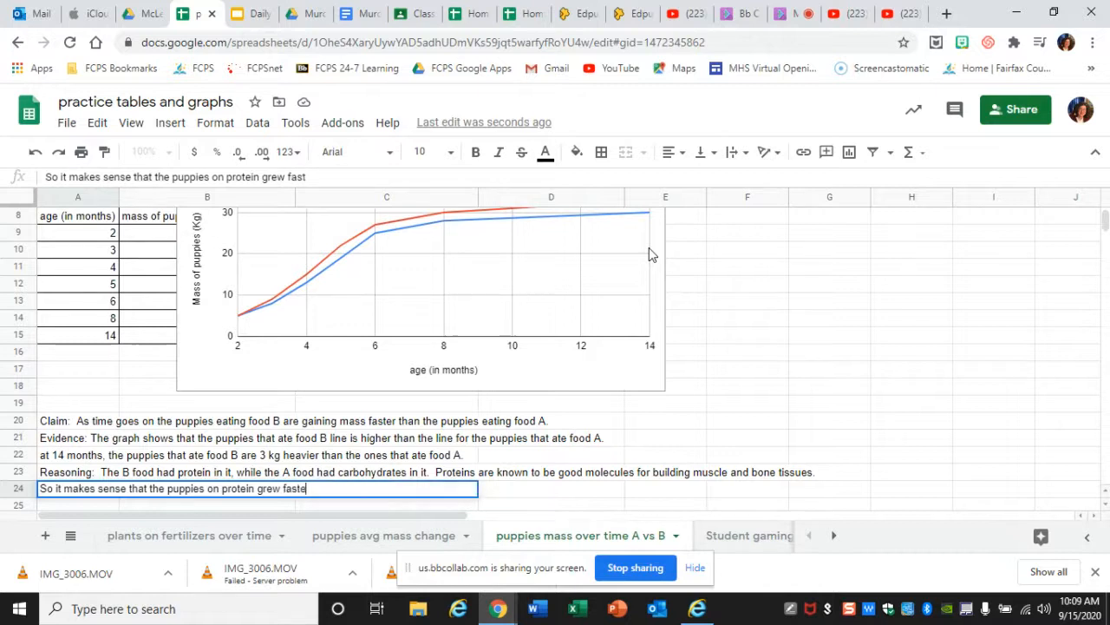
text(r because the)
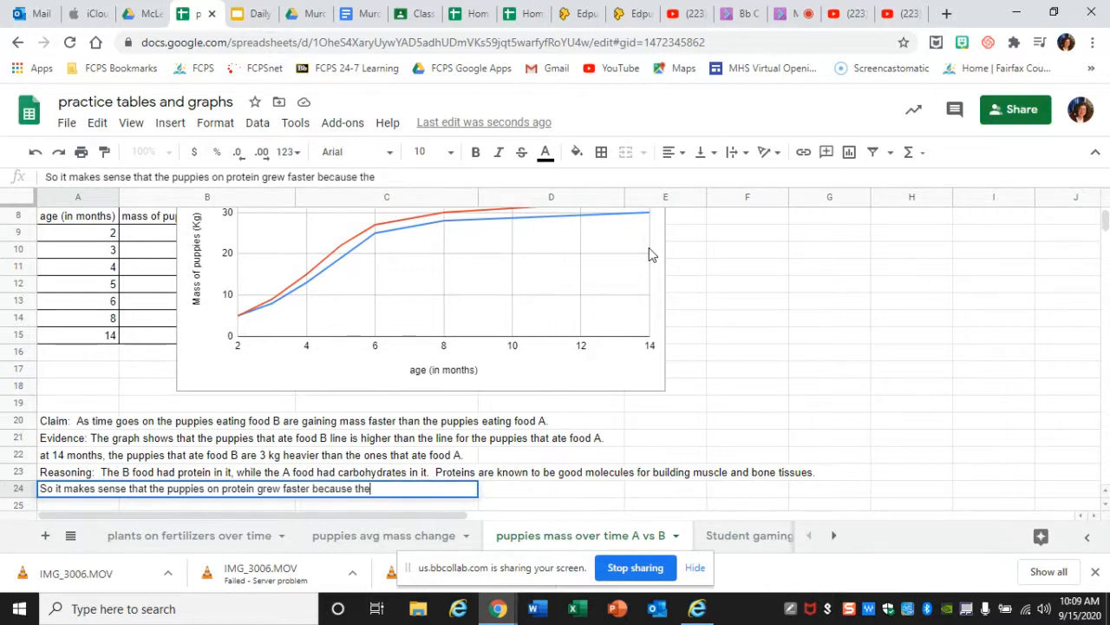
text( need b)
text(uild)
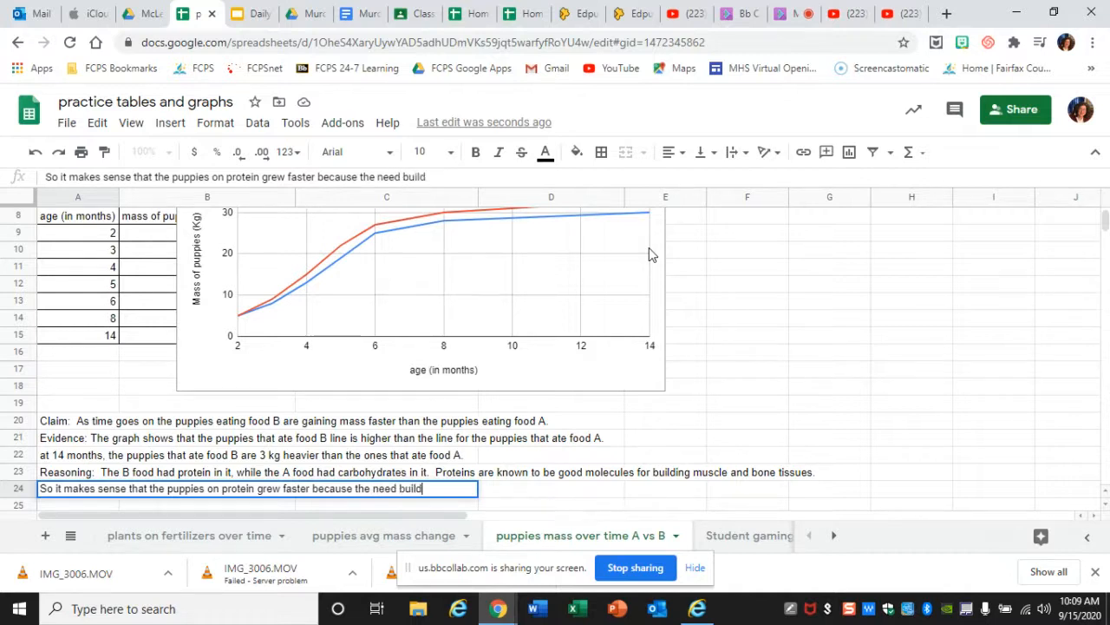
text(er molecules for their)
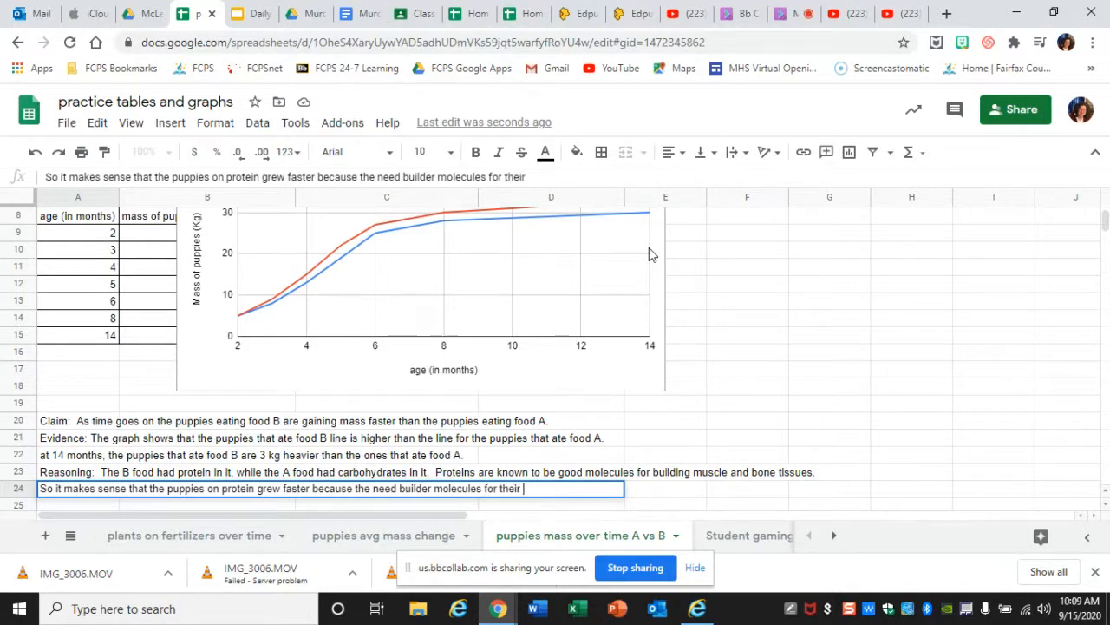
text( growing musl)
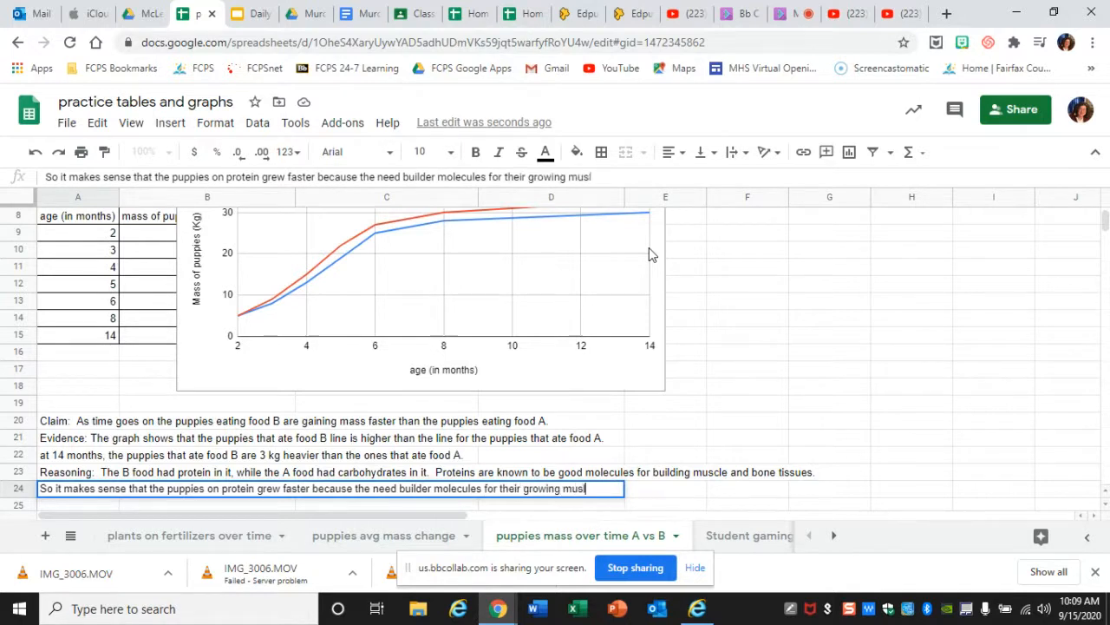
text(ces and bones.  Car)
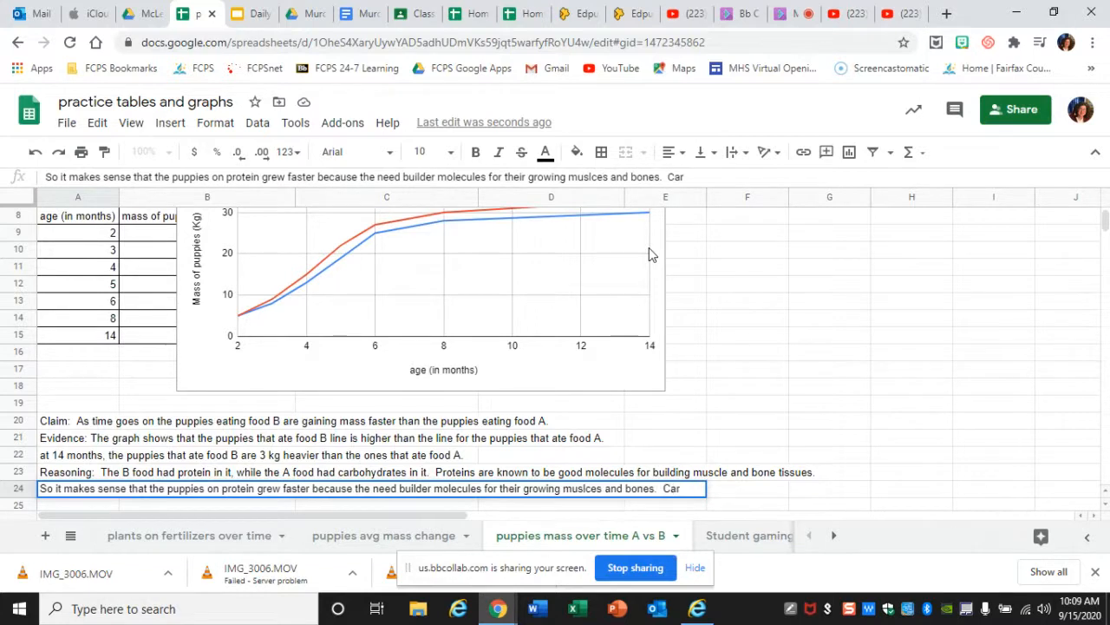
text(bohydrates are )
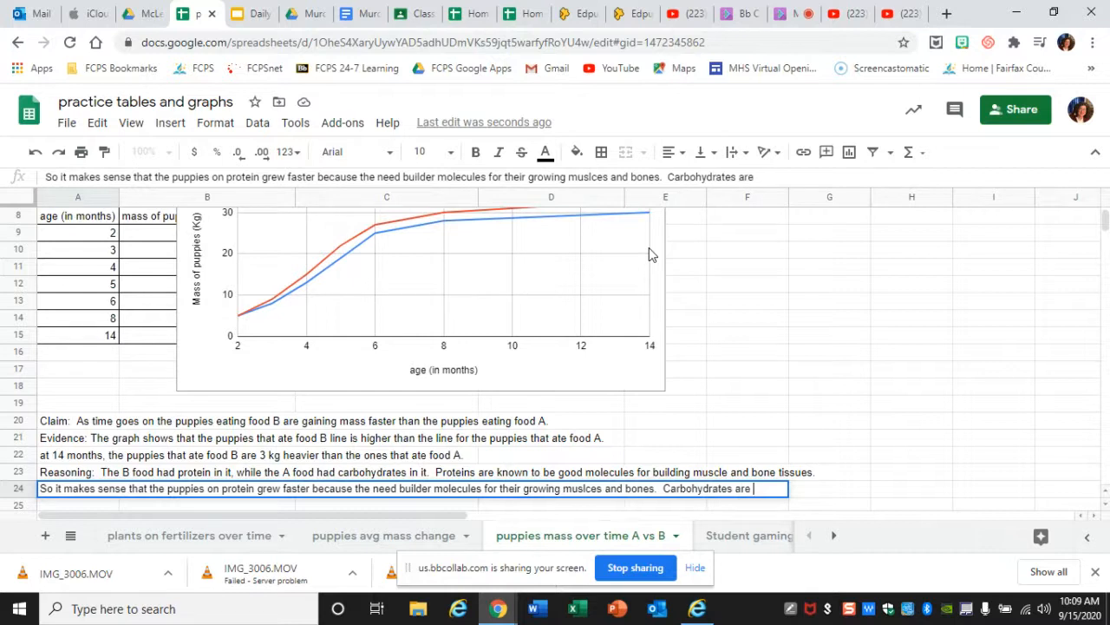
text(great for energy,)
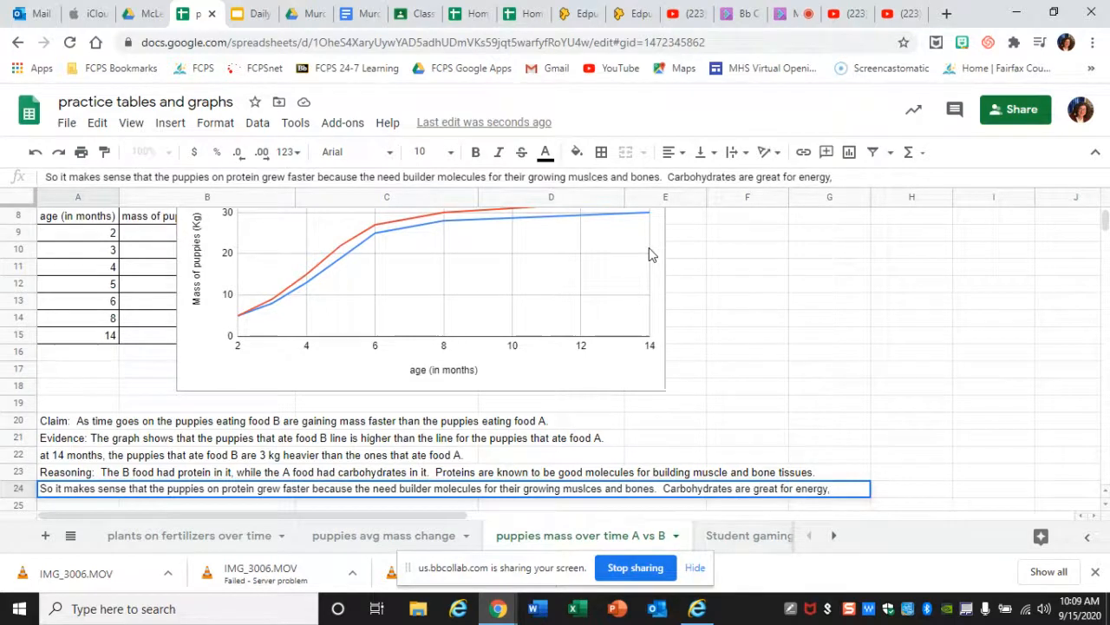
- Finish the text in A24 with "Carbohydrates are great for energy," after the sentence about growing muscles and bones
key(Return)
- Continue the reasoning in A25 with "but less good for building body tissues."
text(but less good )
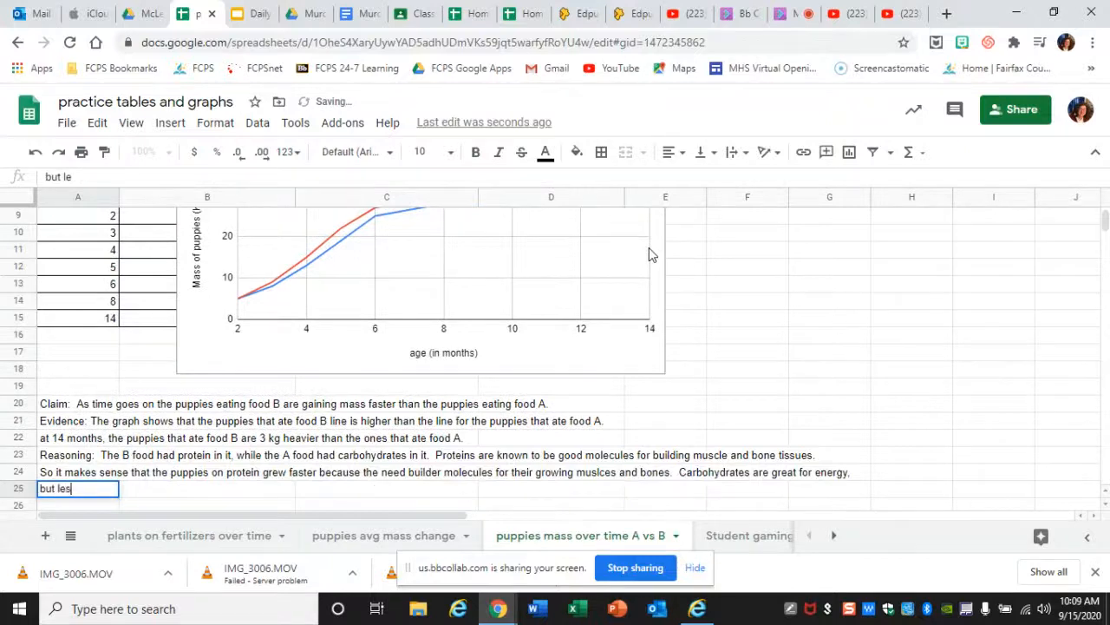
text(fo)
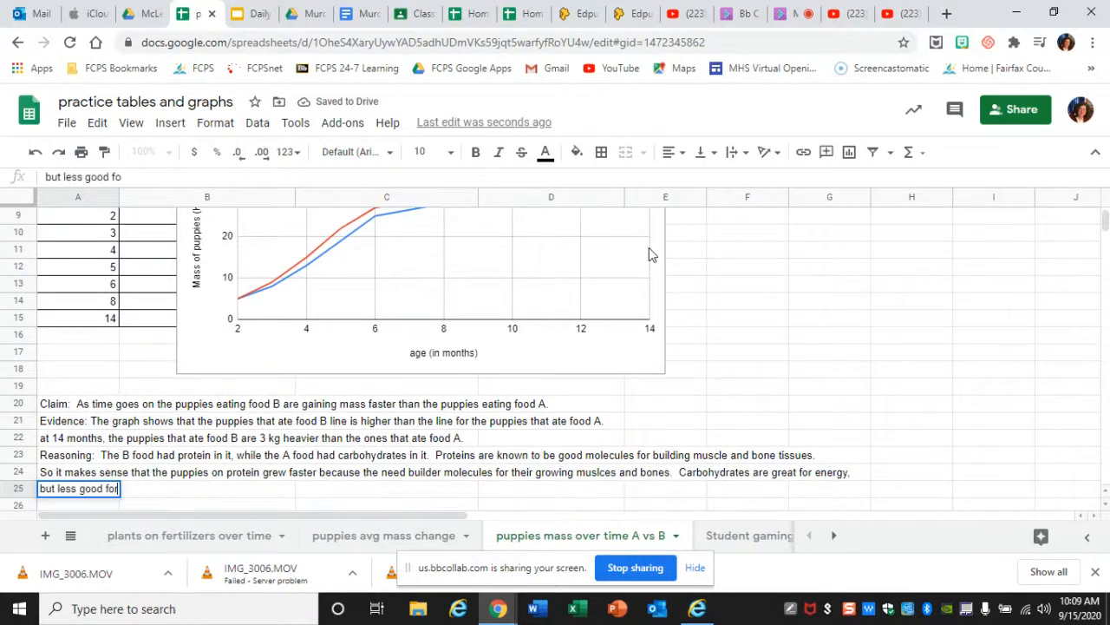
text(r building b)
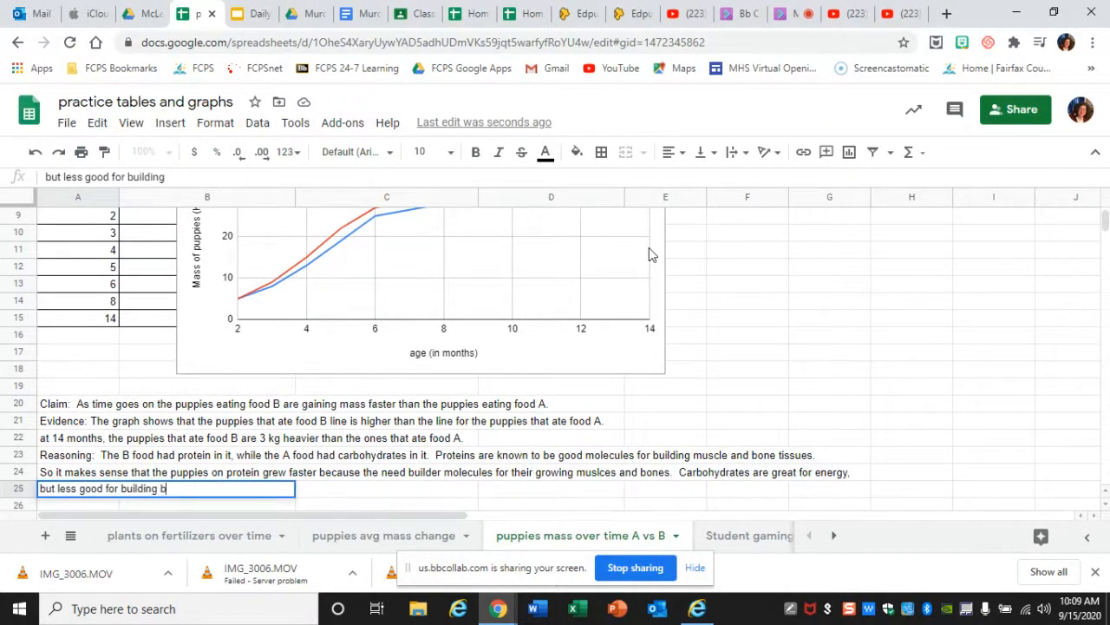
text(ody tissues.)
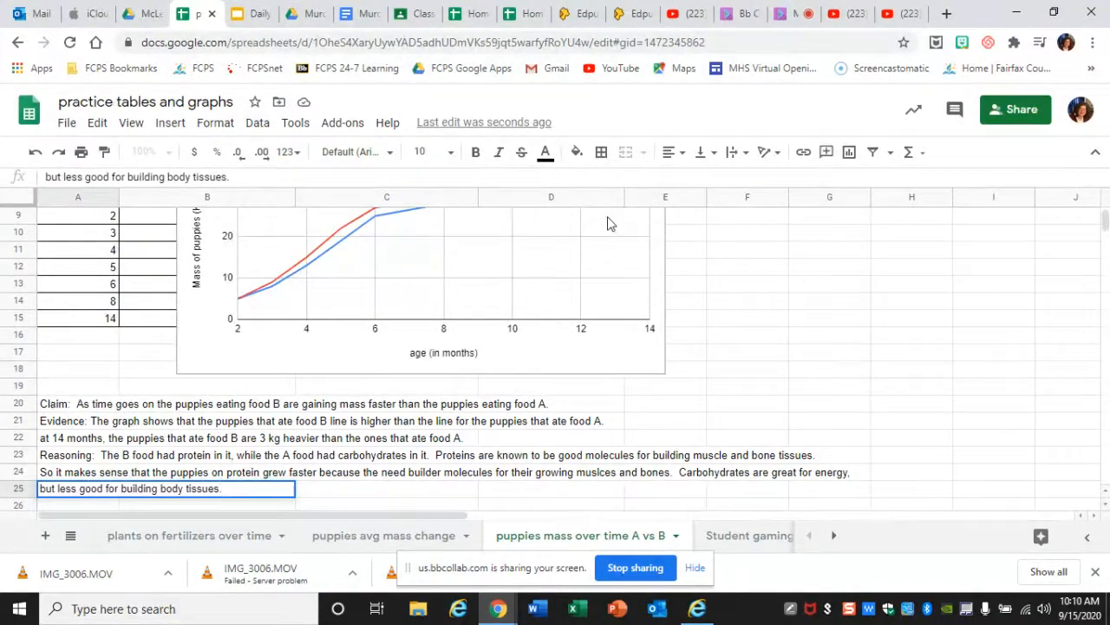
- Switch to Google Classroom and find the Graphing Assessment on HW and test scores in the Biology Period 3 20-21 classwork
click(422, 21)
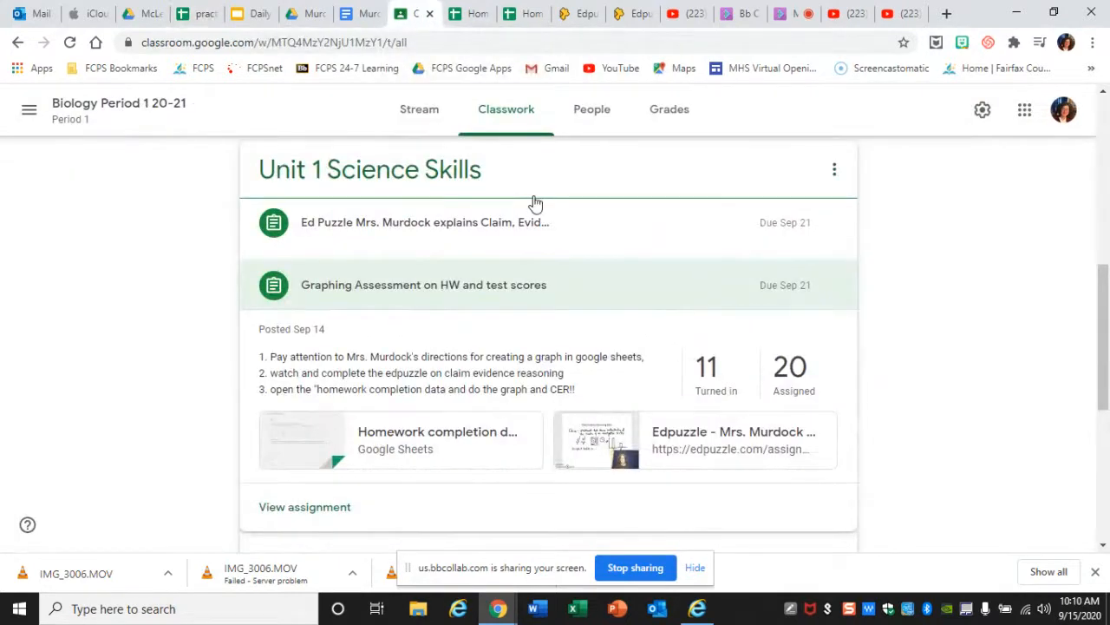
click(29, 115)
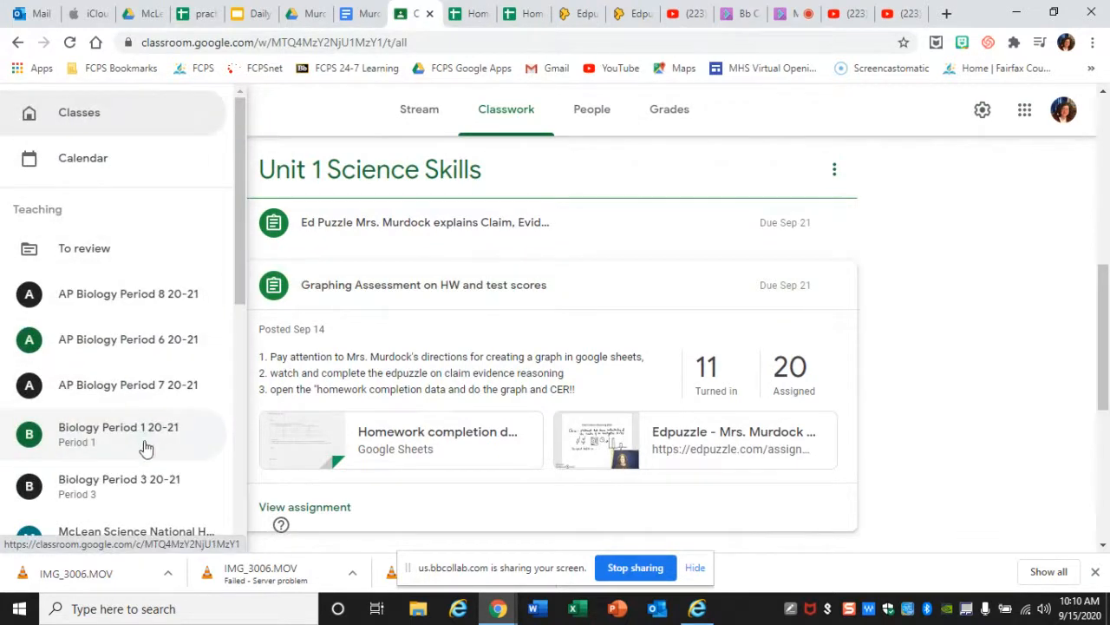
click(148, 486)
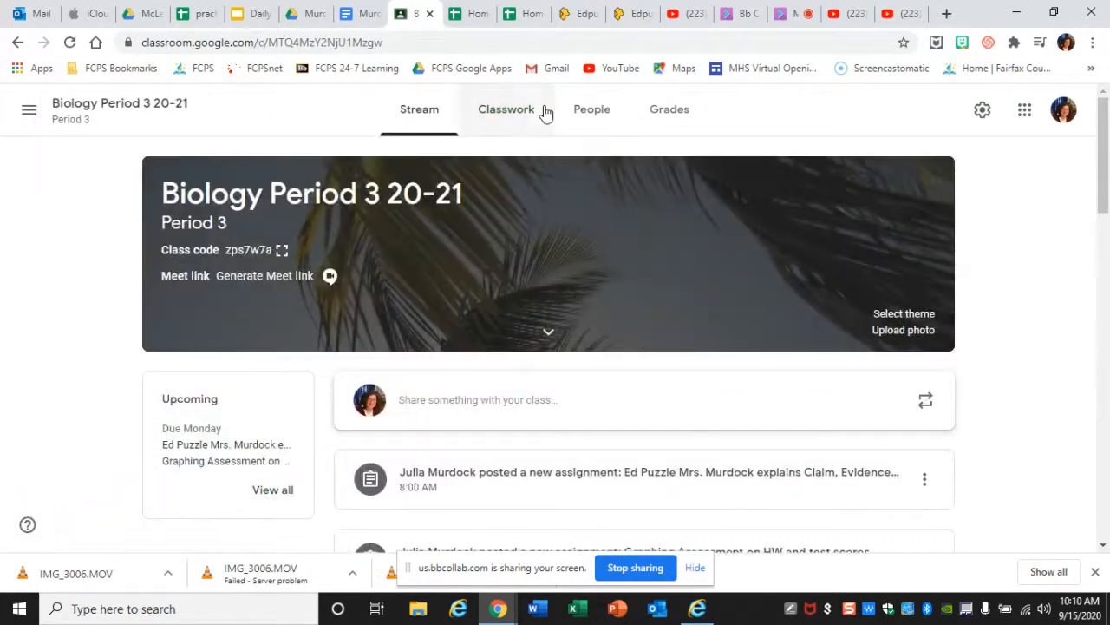
click(504, 114)
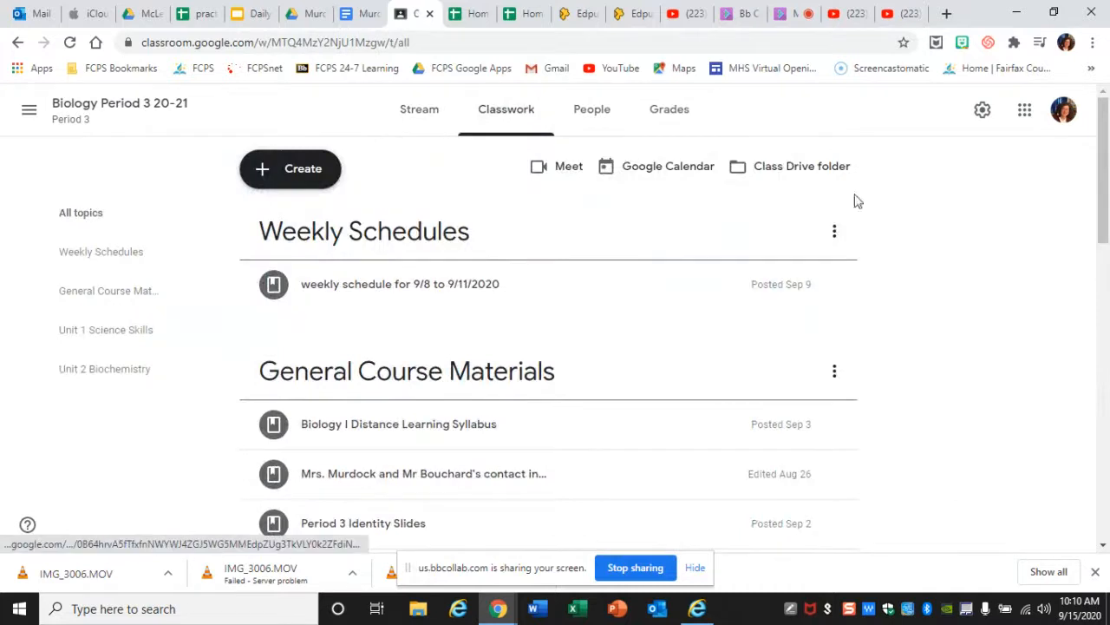
drag(1108, 167, 1107, 326)
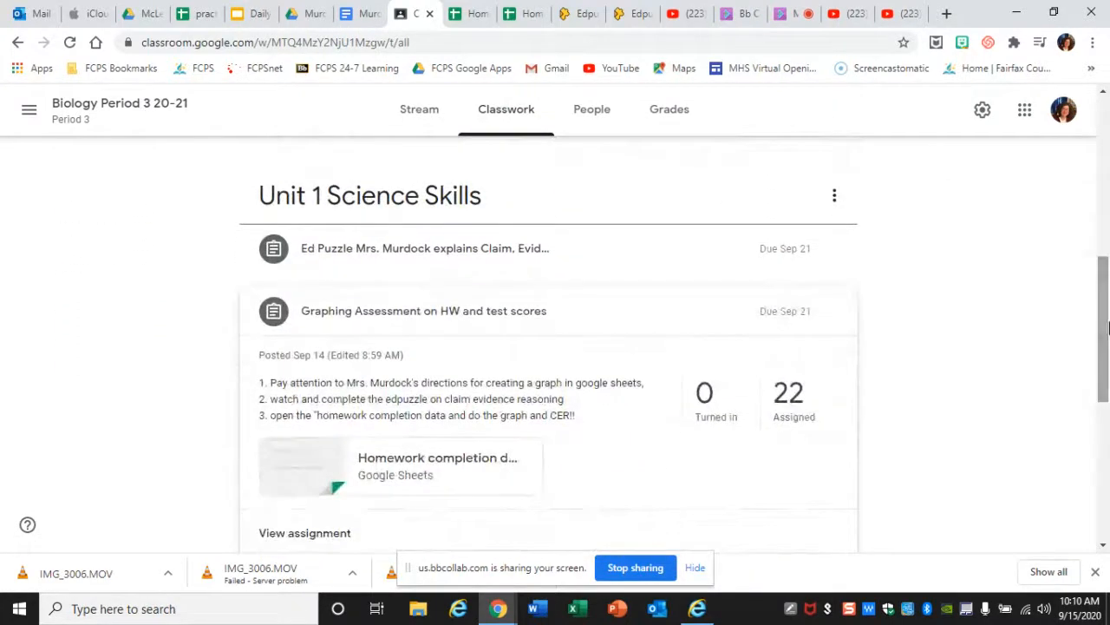
- Collapse the Graphing Assessment and show the details of the Ed Puzzle assignment on claim and evidence
click(605, 330)
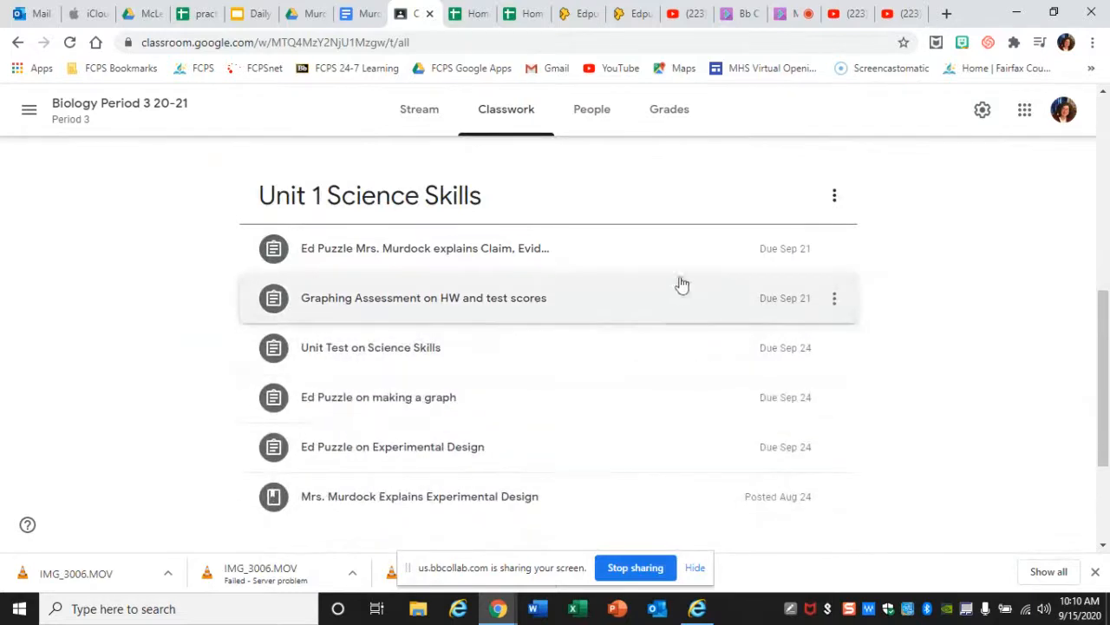
click(594, 255)
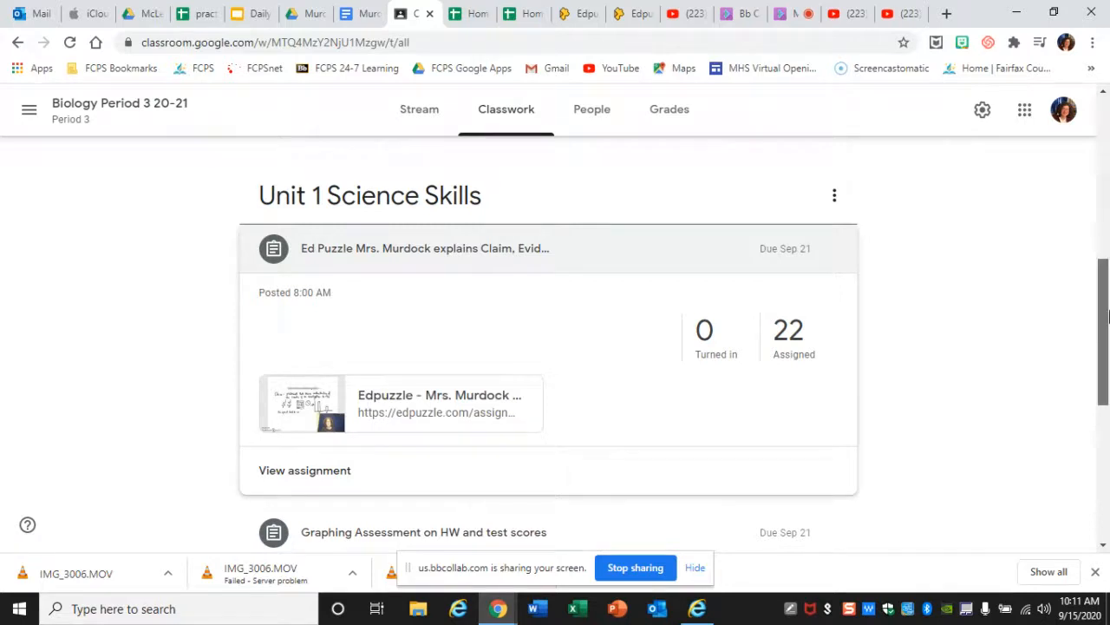
- Expand the Graphing Assessment on HW and test scores and open its attached homework completion data spreadsheet
drag(1103, 321, 1103, 365)
click(595, 376)
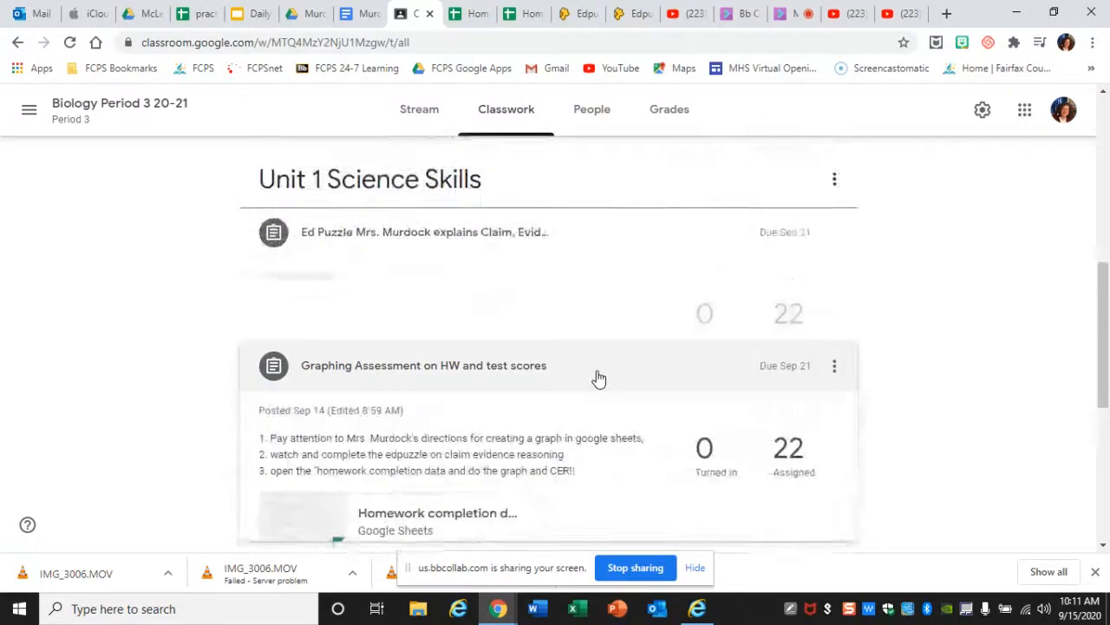
drag(1101, 314, 1105, 329)
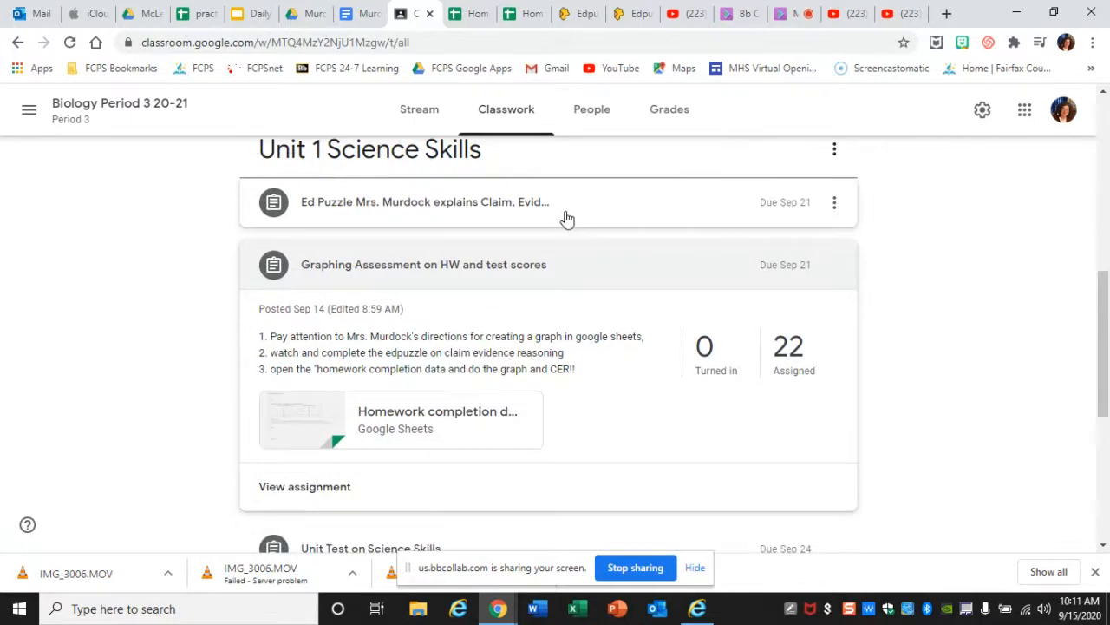
click(442, 417)
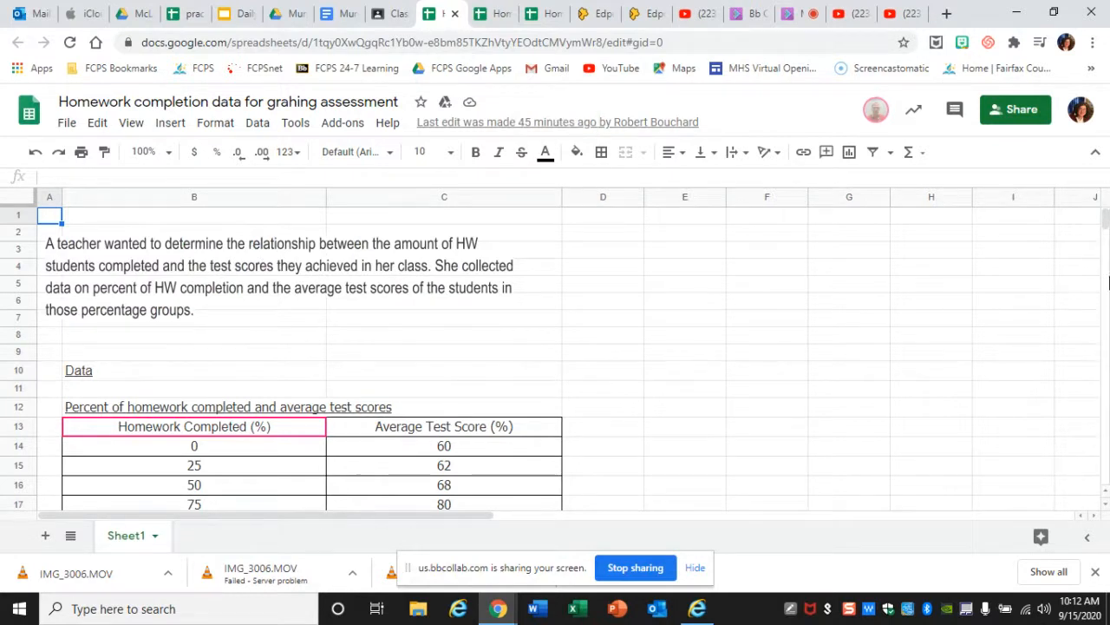
- Review the homework completion and test score table, the assignment instructions, and the claim and evidence box below them
scroll(1104, 510, down, 4)
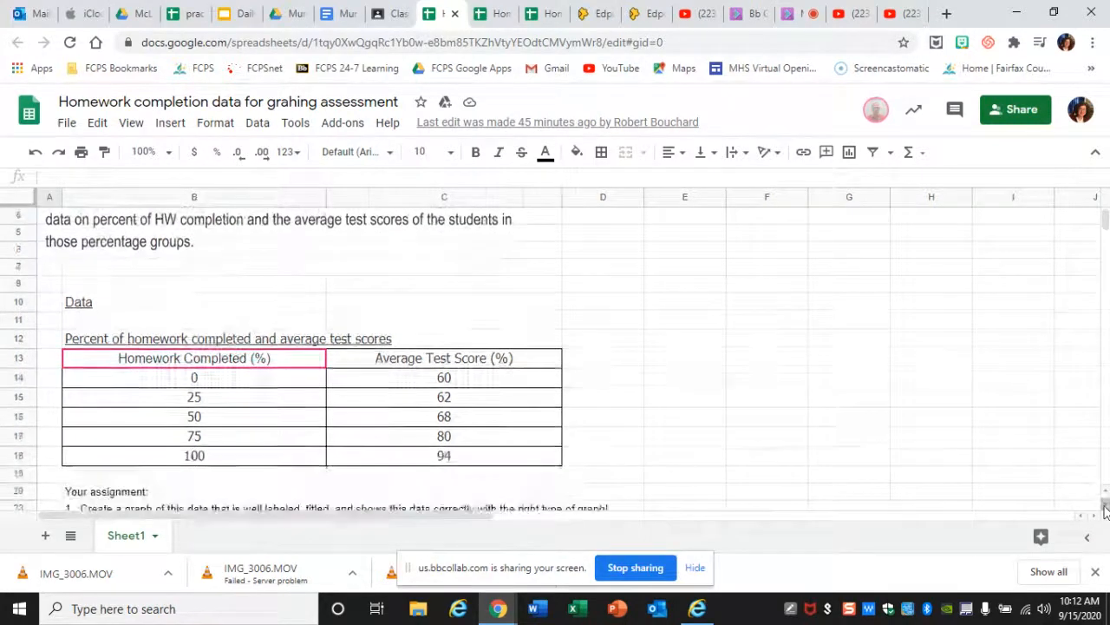
scroll(1104, 510, down, 3)
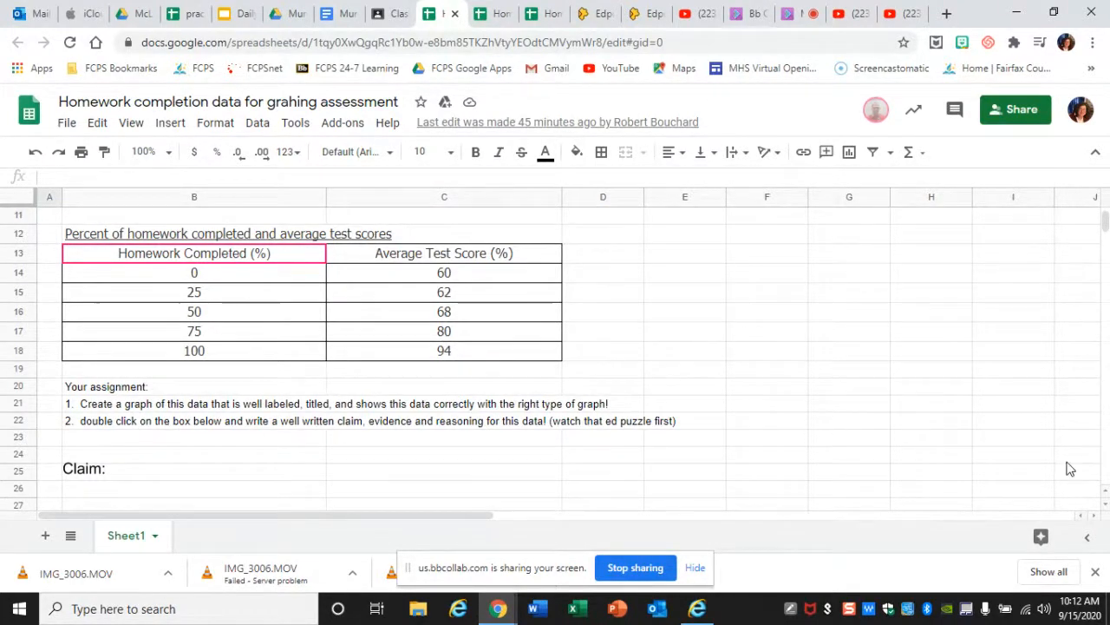
click(1105, 505)
scroll(1105, 509, down, 3)
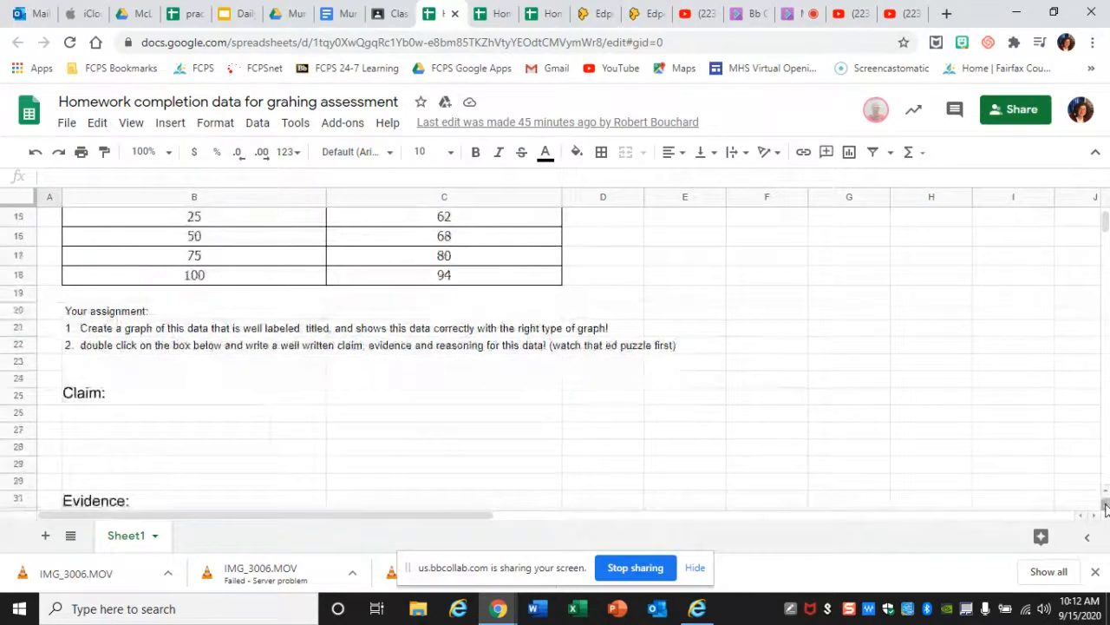
- Try out filler text after "Claim:" in the claim, evidence and reasoning drawing, erase it, and save and close the drawing
double_click(186, 396)
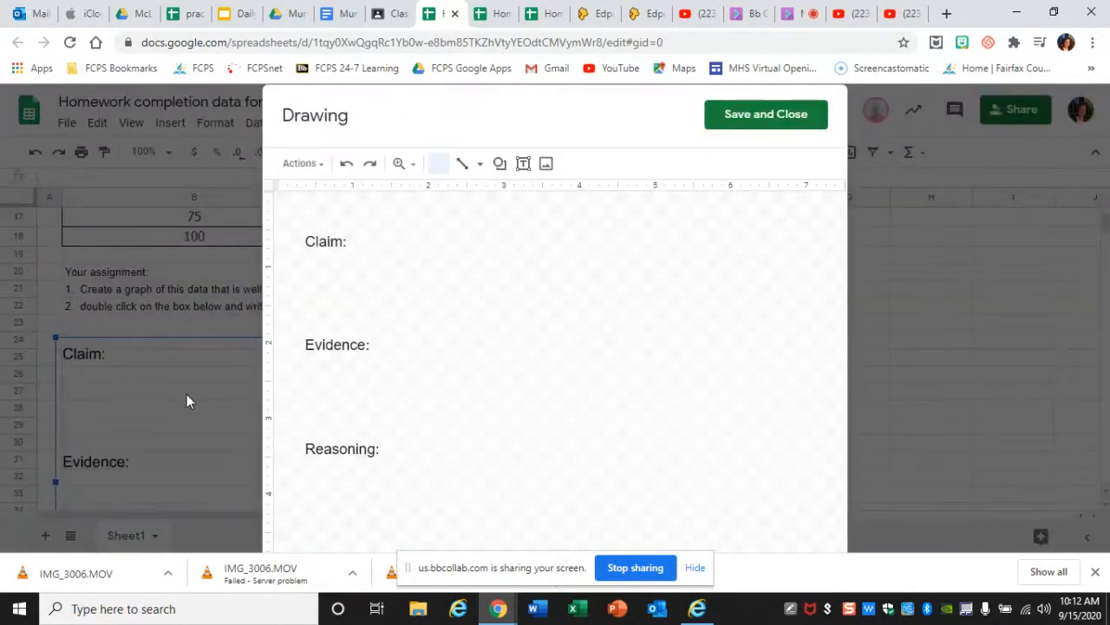
click(354, 241)
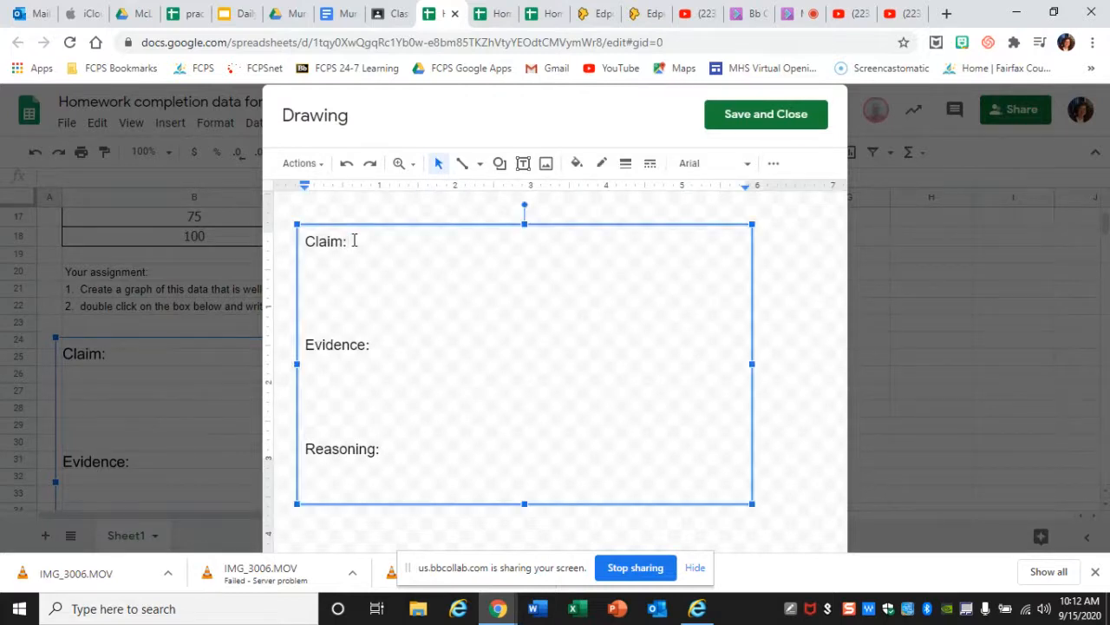
text(as;ldkna;lrjgalrfvbn'pasinrv'a)
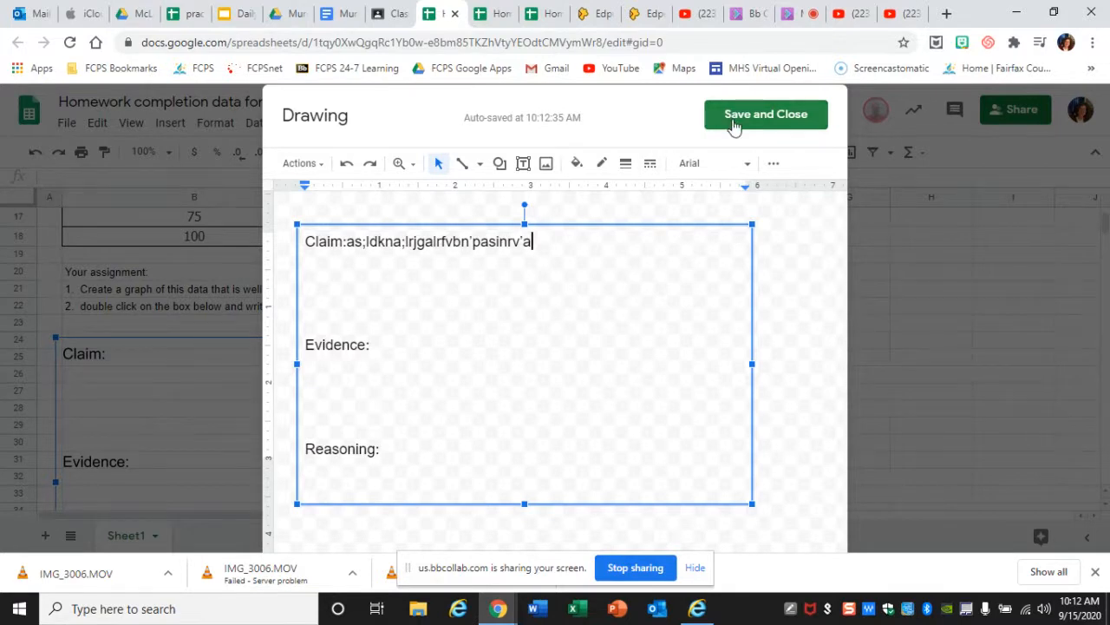
key(BackSpace)
key(BackSpace)
key(BackSpace)
key(BackSpace)
key(BackSpace)
key(BackSpace)
key(BackSpace)
key(BackSpace)
key(BackSpace)
key(BackSpace)
key(BackSpace)
key(BackSpace)
key(BackSpace)
key(BackSpace)
key(BackSpace)
key(BackSpace)
key(BackSpace)
key(BackSpace)
key(BackSpace)
key(BackSpace)
key(BackSpace)
key(BackSpace)
key(BackSpace)
key(BackSpace)
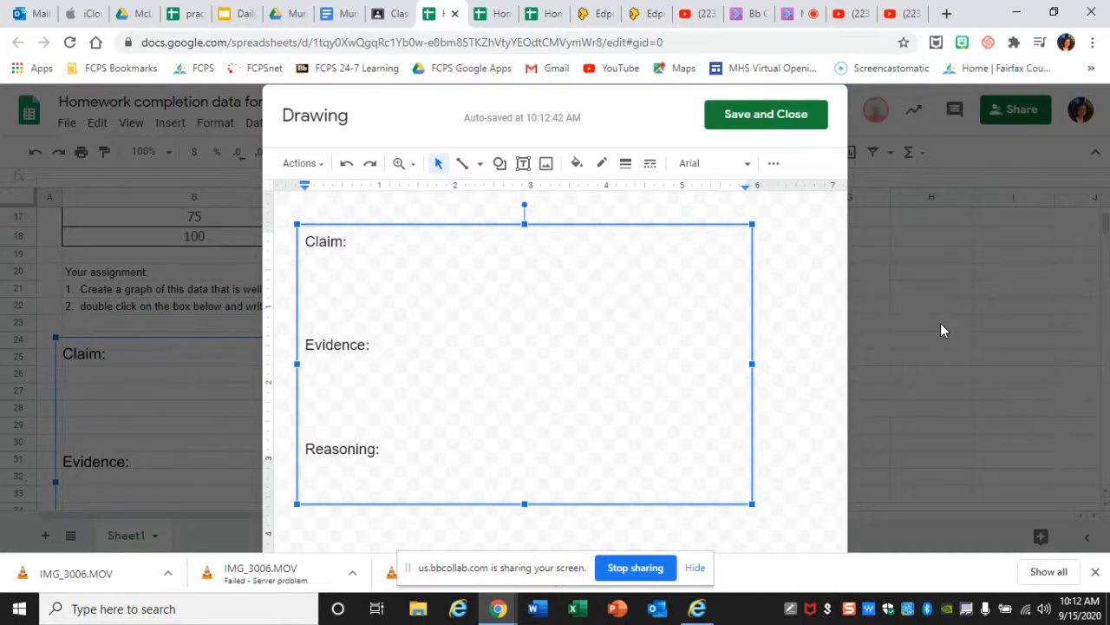
click(752, 117)
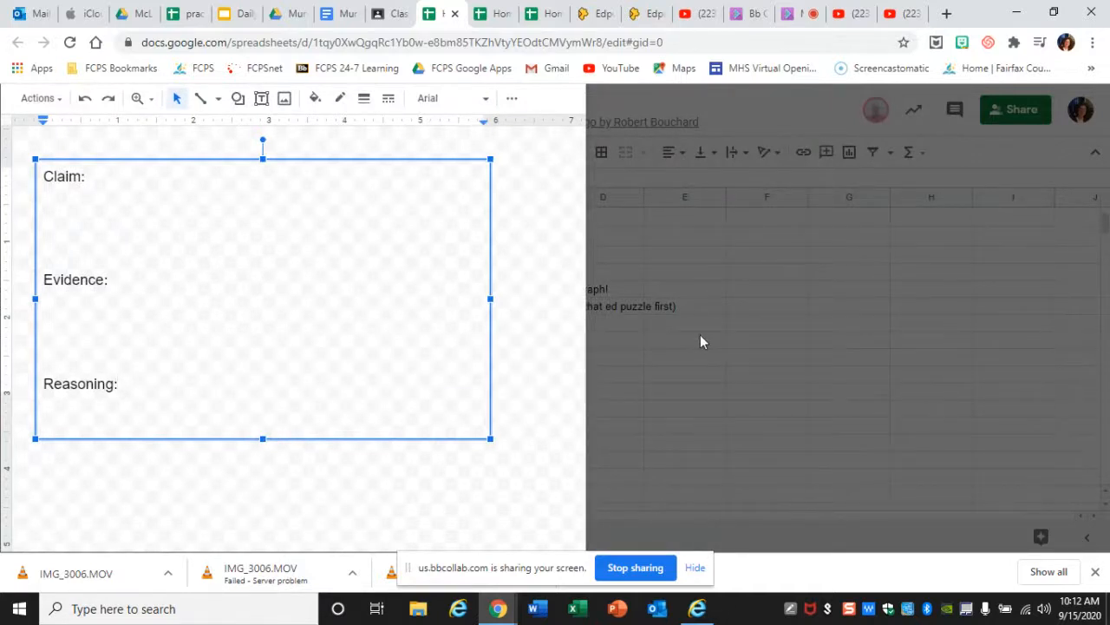
- Switch to the Blackboard Collaborate session that is sharing the screen
click(800, 15)
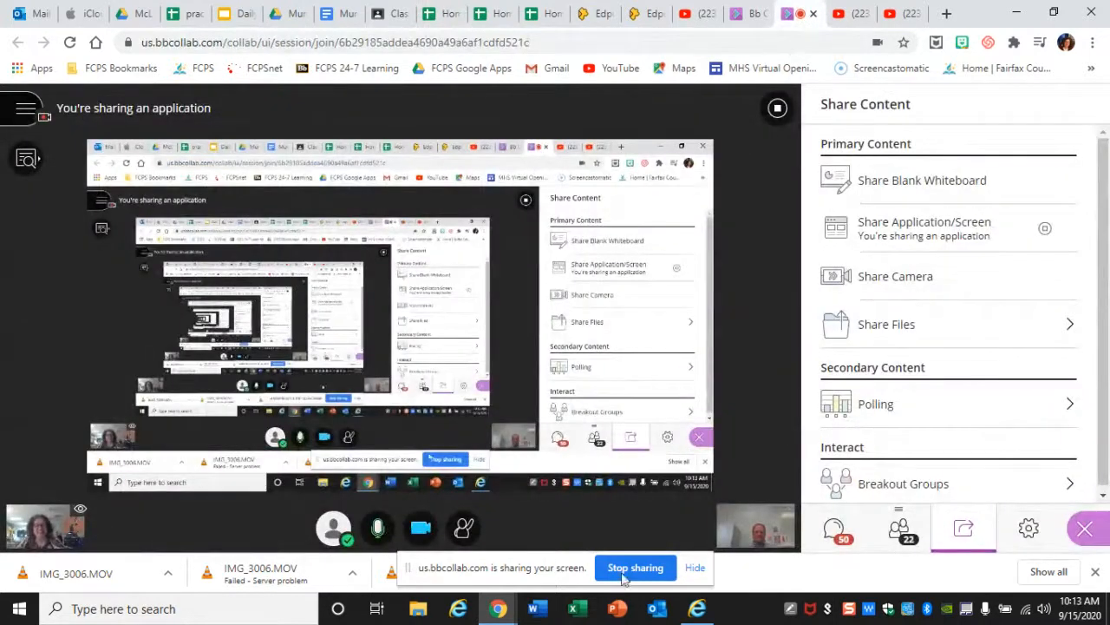